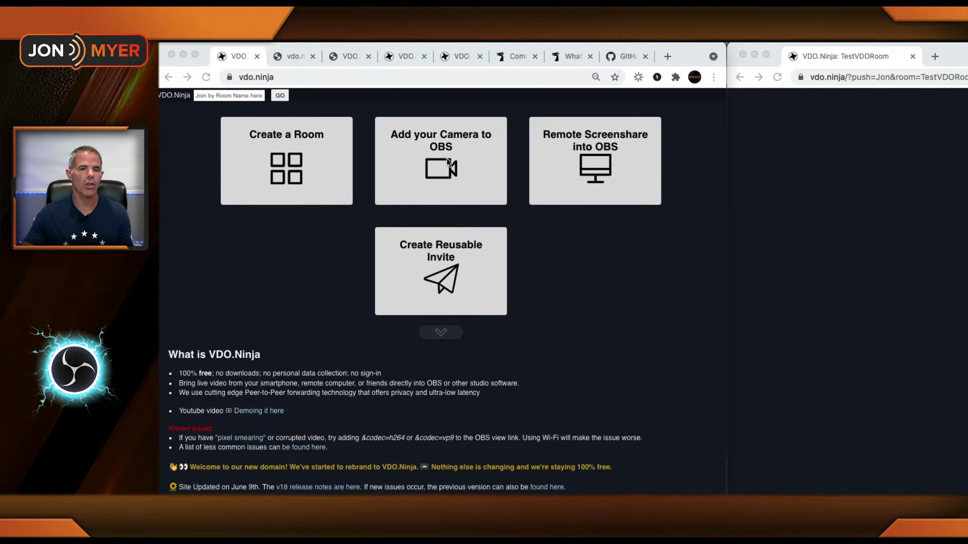
# Step: Start streaming the Blackmagic Design camera through Add your Camera to OBS and copy its view link
pyautogui.click(447, 162)
pyautogui.click(448, 162)
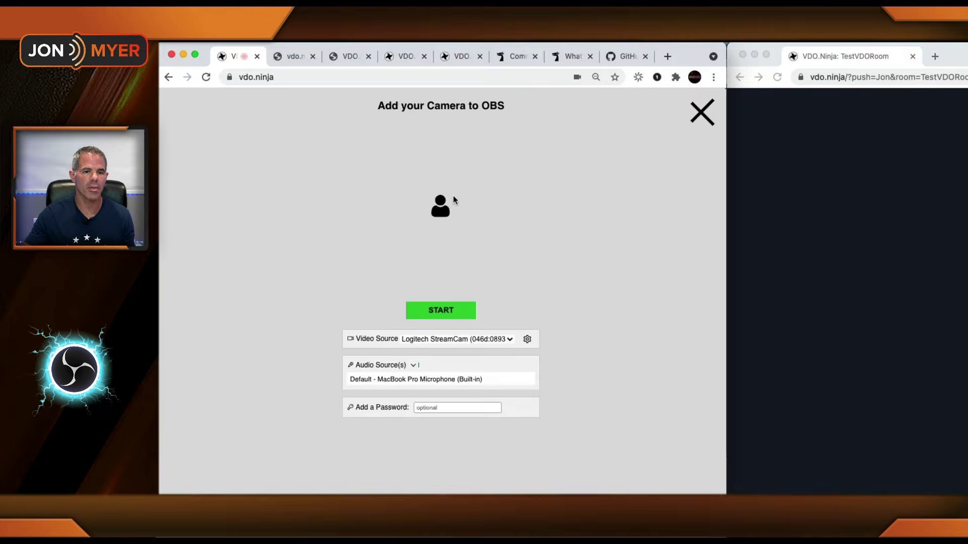
pyautogui.click(456, 340)
pyautogui.click(452, 368)
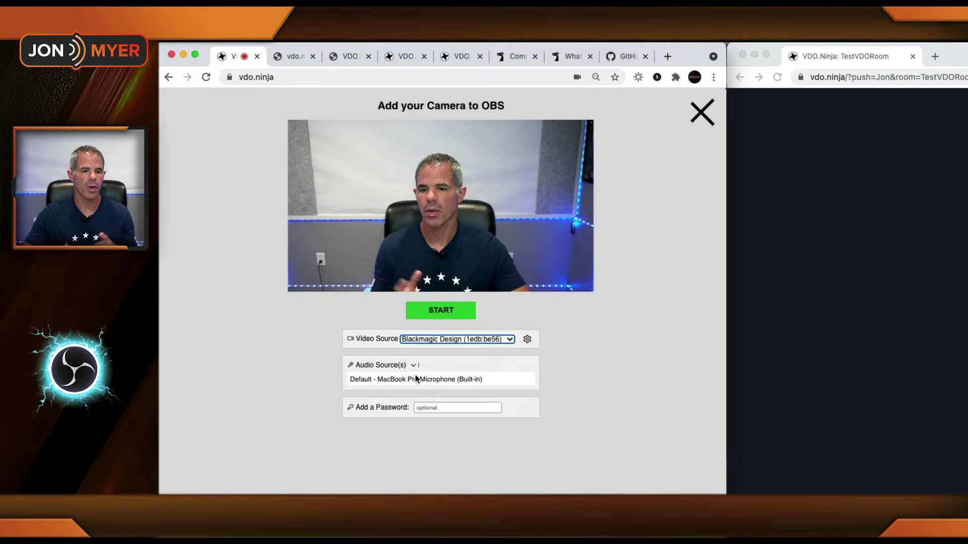
pyautogui.click(439, 311)
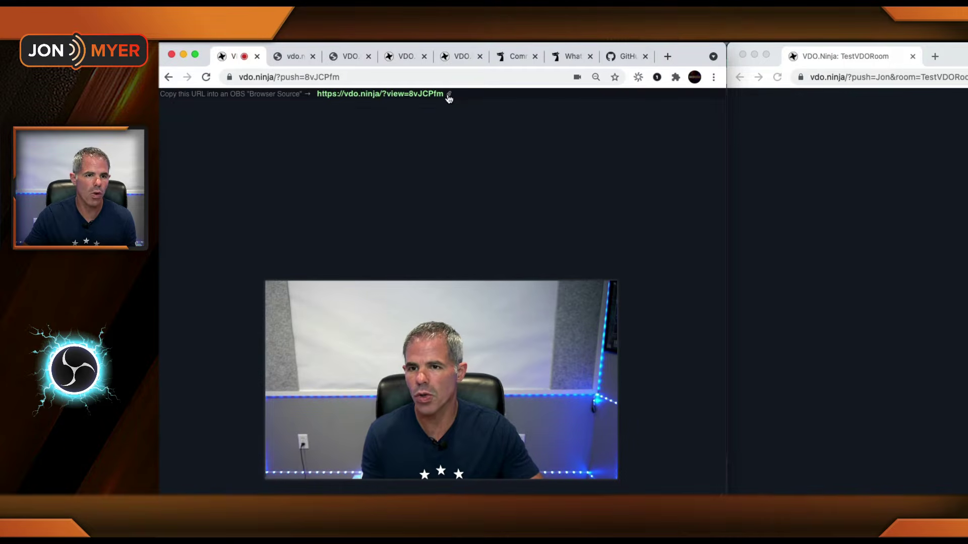
pyautogui.click(448, 96)
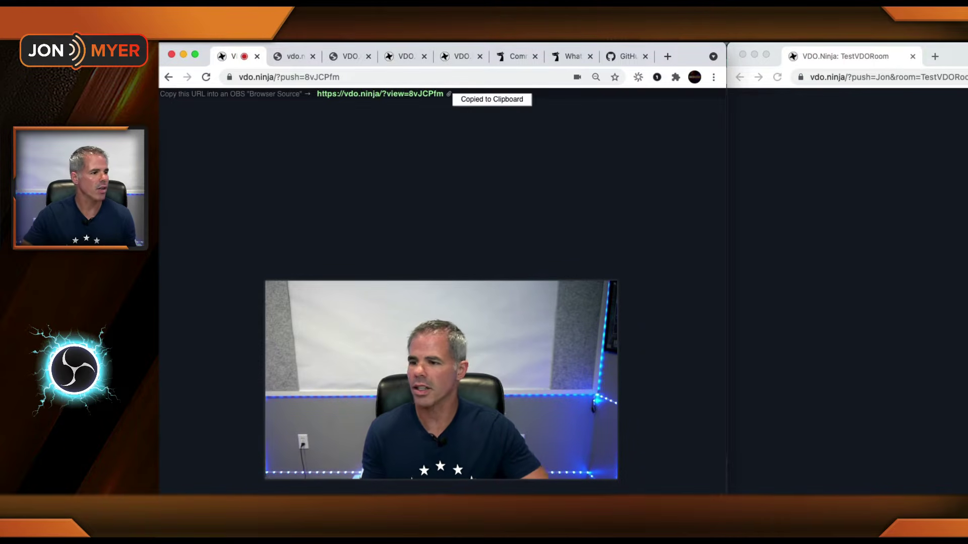
# Step: Paste the camera view link as the URL of OBS's 'vdo group' browser source
pyautogui.press('super+Tab')
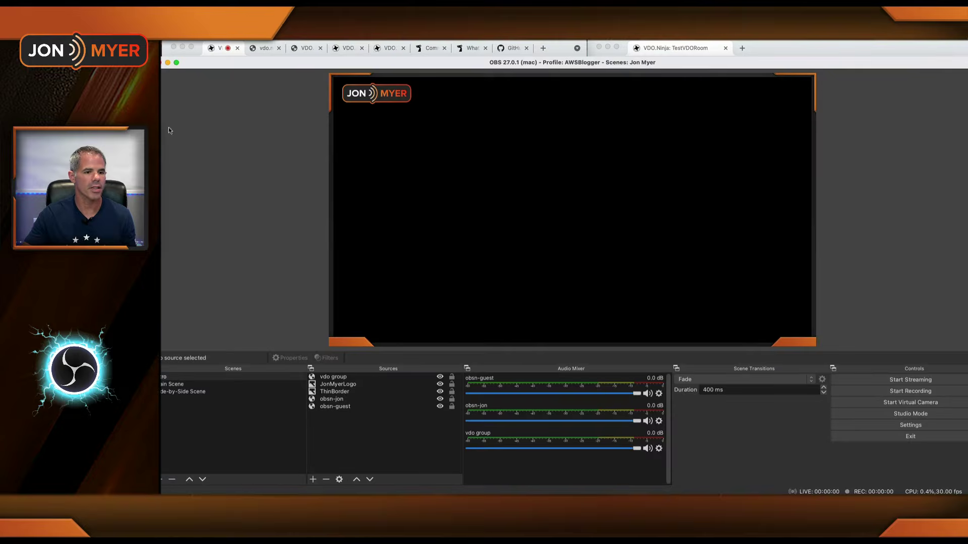
pyautogui.doubleClick(332, 379)
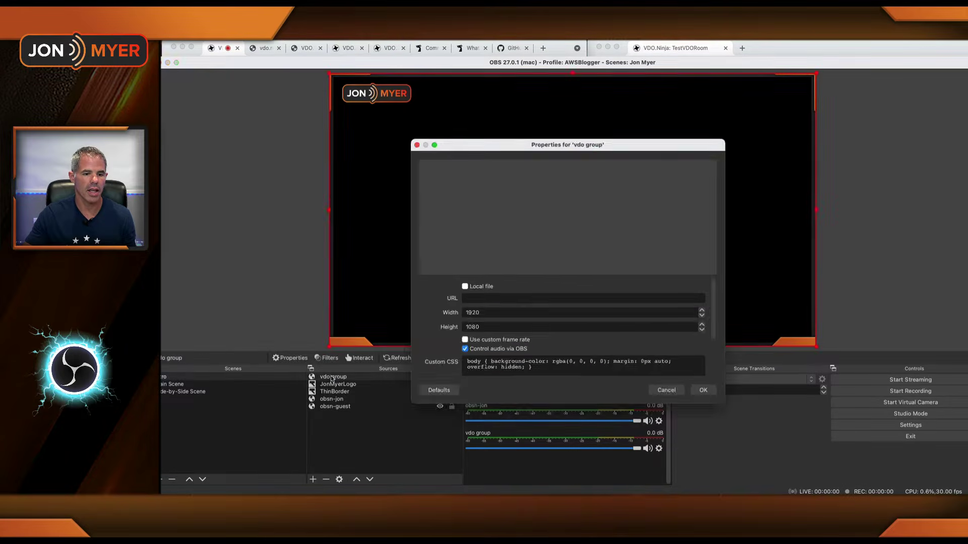
pyautogui.click(503, 311)
pyautogui.press('super+v')
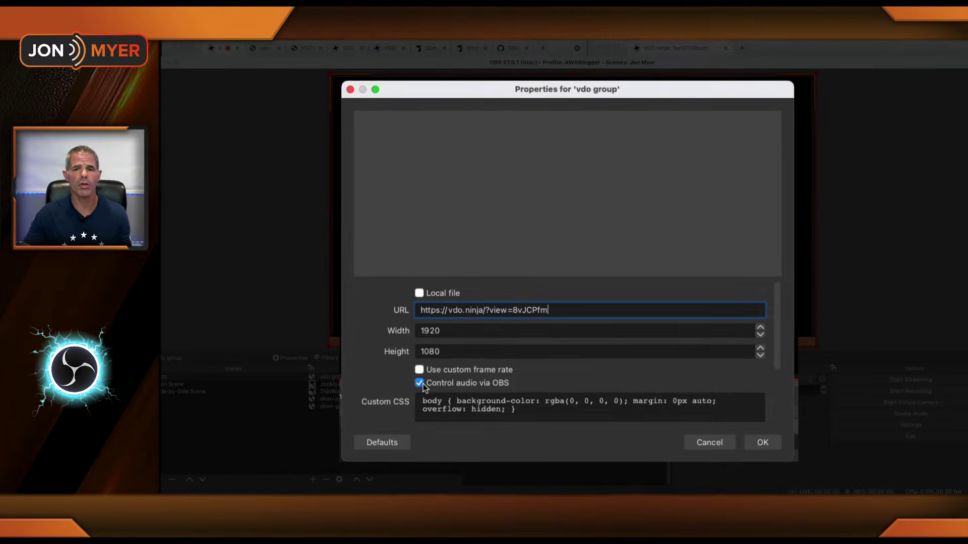
pyautogui.click(761, 442)
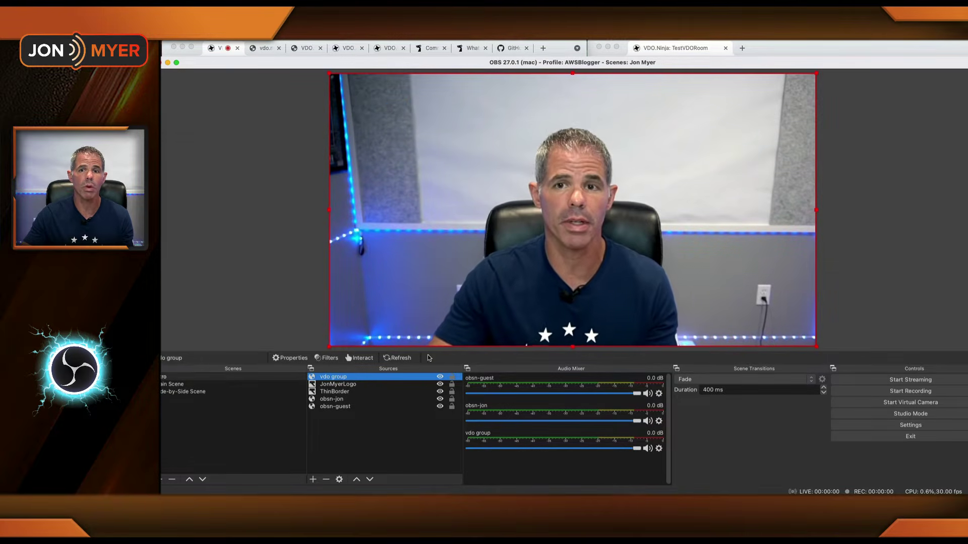
# Step: Add Blackmagic Design as an audio source in the camera stream's settings
pyautogui.click(356, 54)
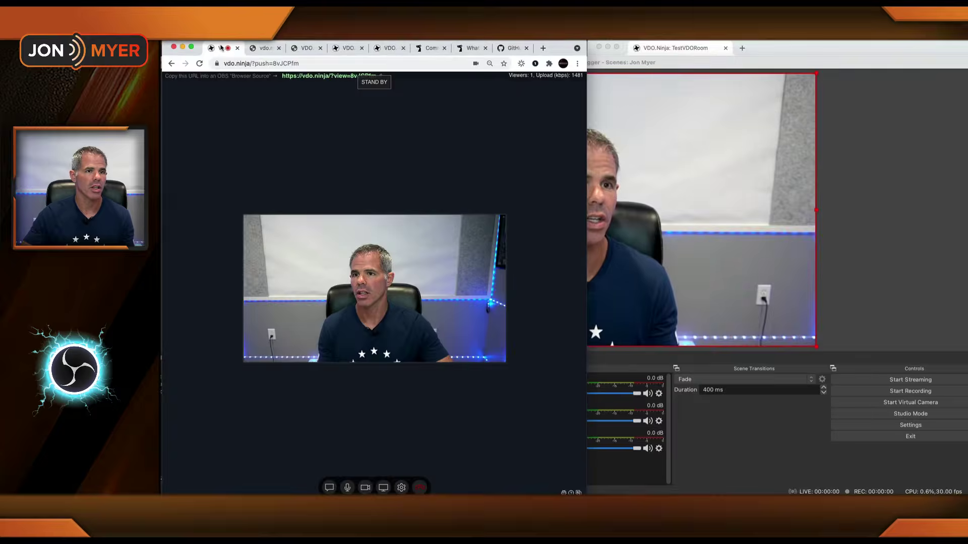
pyautogui.click(402, 488)
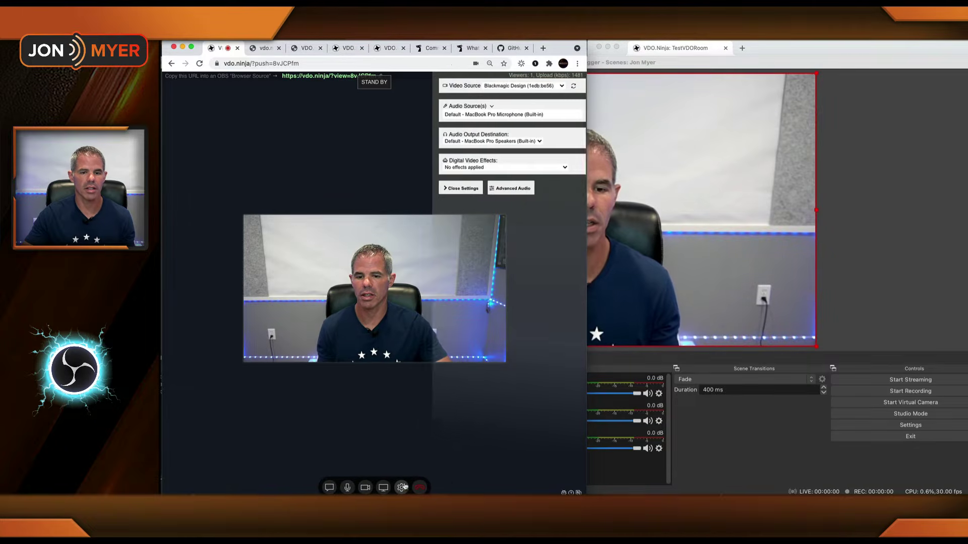
pyautogui.click(487, 116)
pyautogui.click(437, 122)
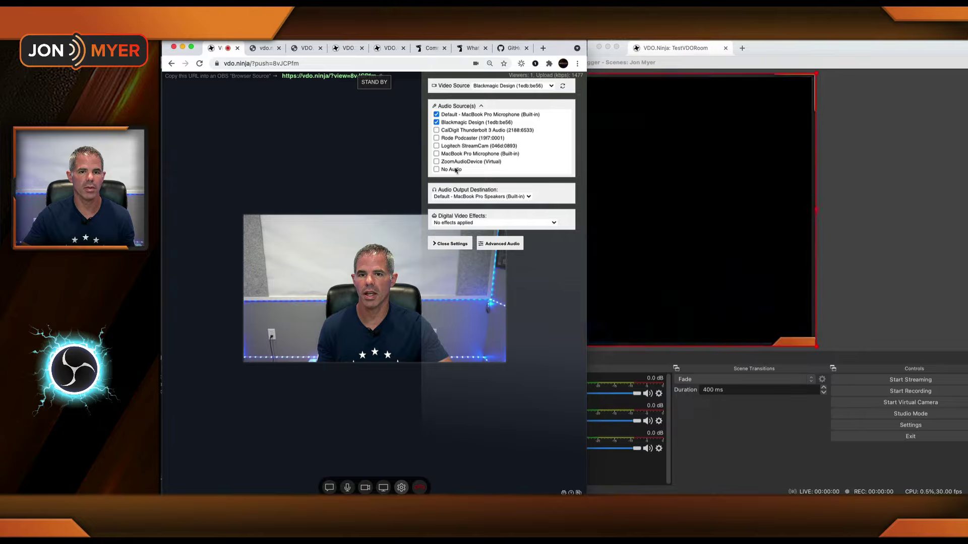
pyautogui.click(446, 244)
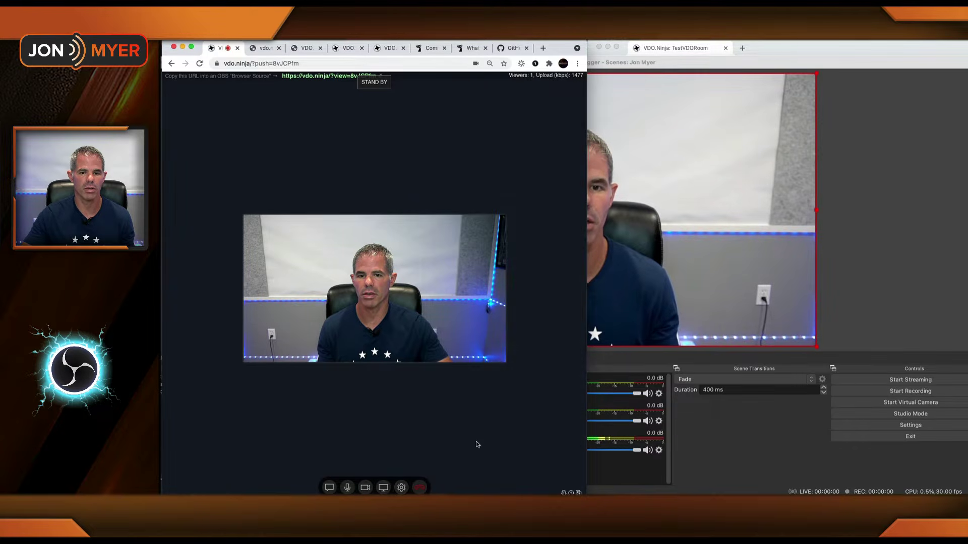
# Step: Check the audio levels in OBS, then go back to the VDO.Ninja home page
pyautogui.click(595, 478)
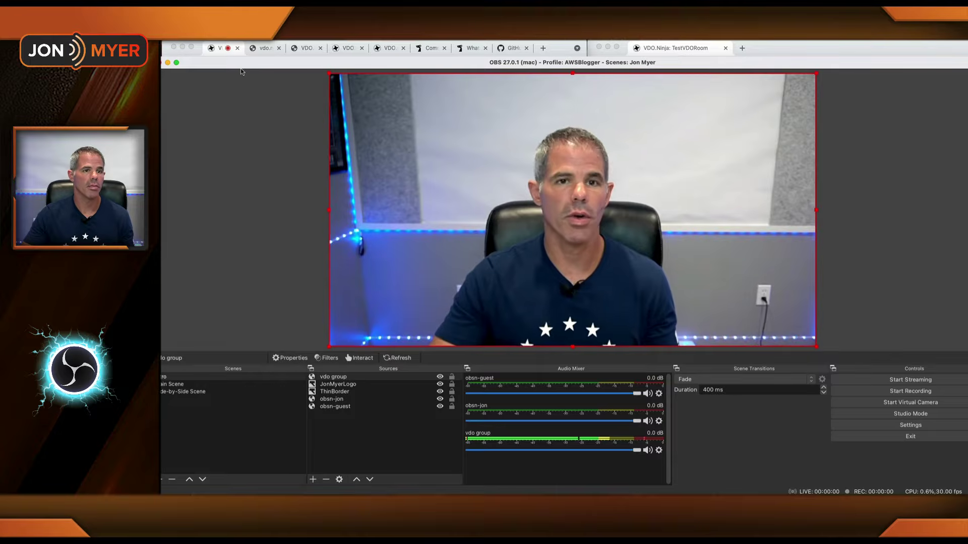
pyautogui.click(280, 53)
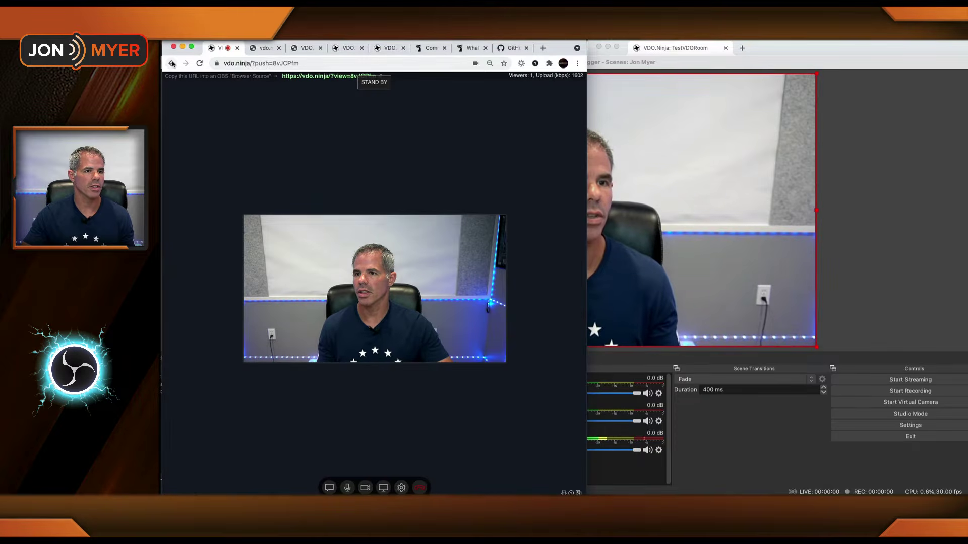
pyautogui.press('super+bracketleft')
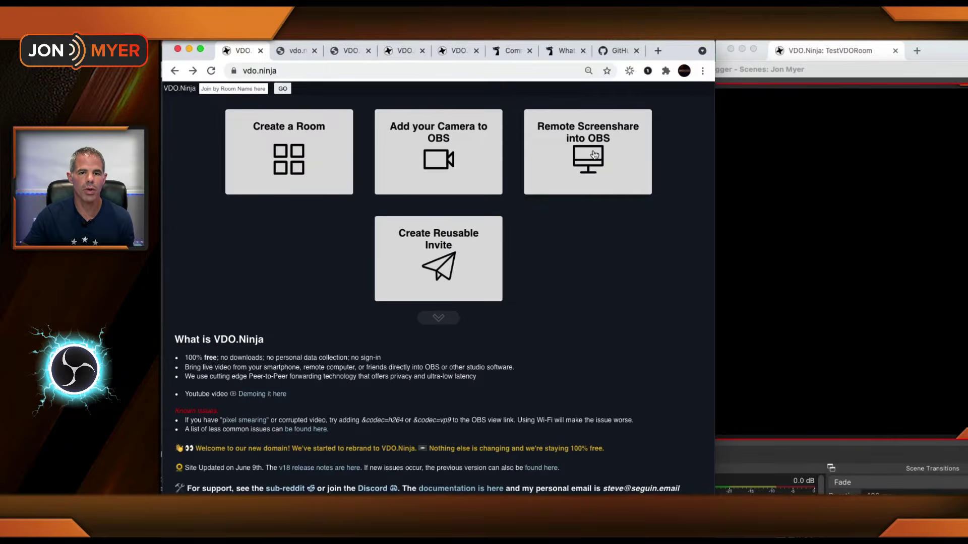
# Step: Screen-share the TestVDORoom browser window without audio and copy its view link
pyautogui.click(594, 155)
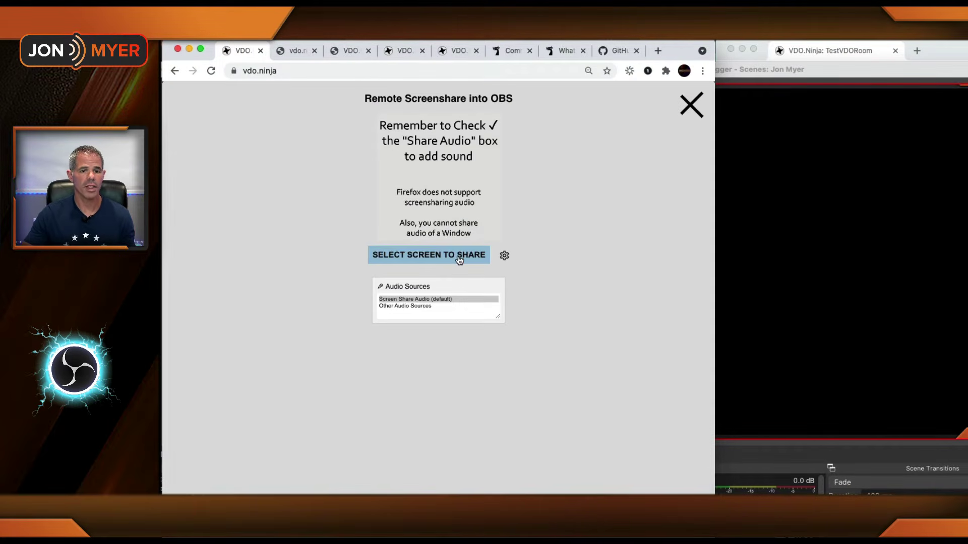
pyautogui.click(459, 257)
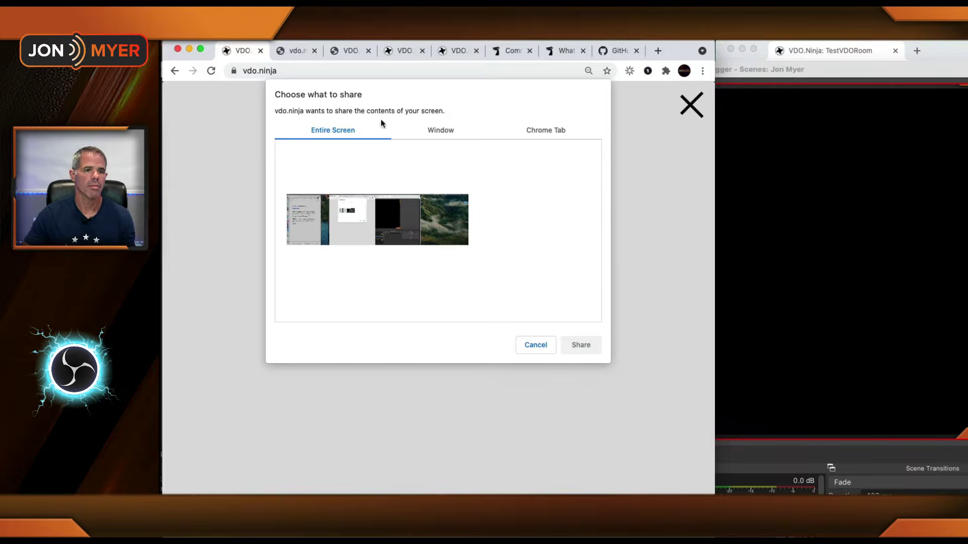
pyautogui.click(444, 134)
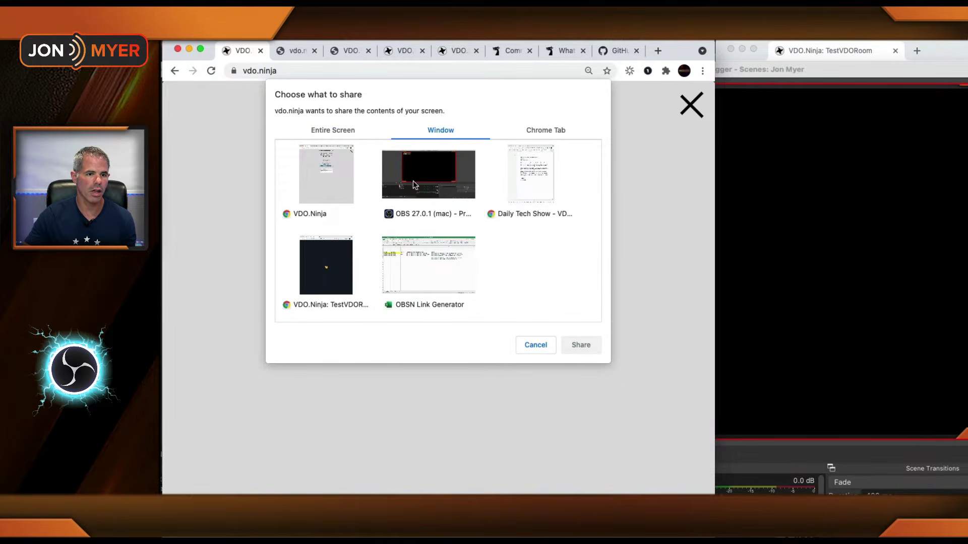
pyautogui.click(332, 268)
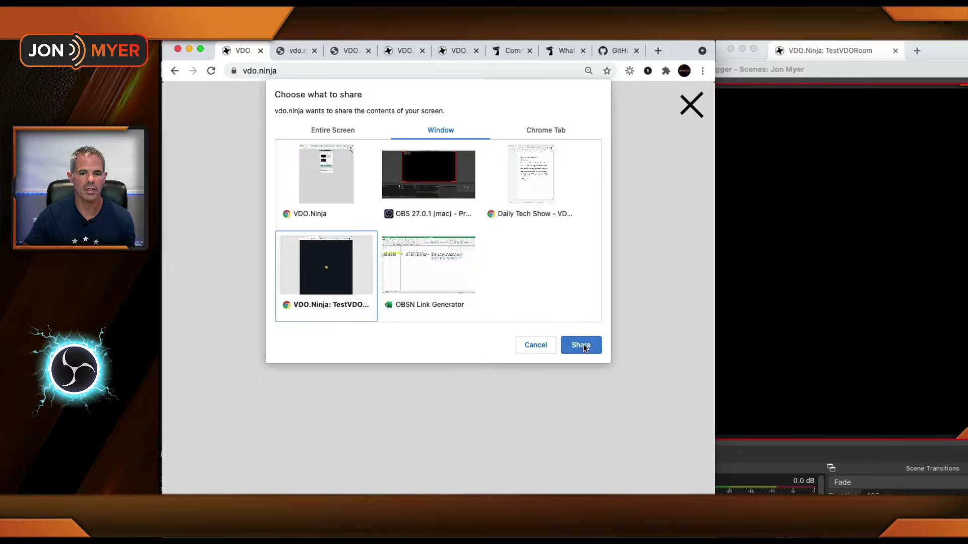
pyautogui.click(582, 346)
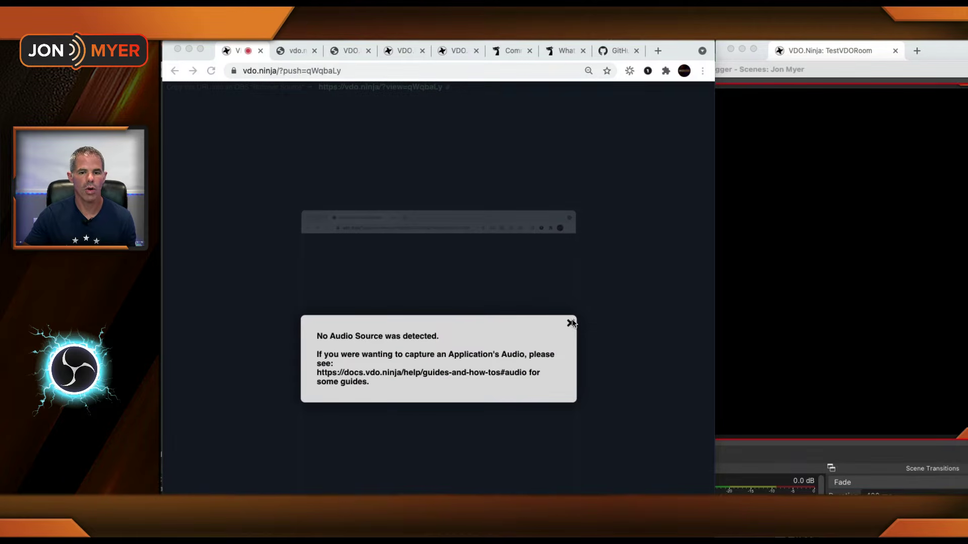
pyautogui.click(570, 324)
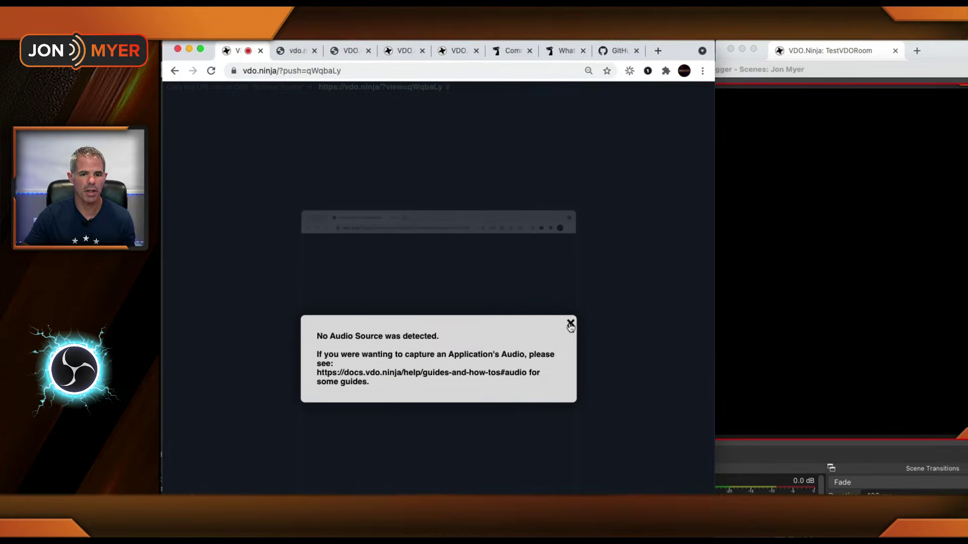
pyautogui.click(570, 325)
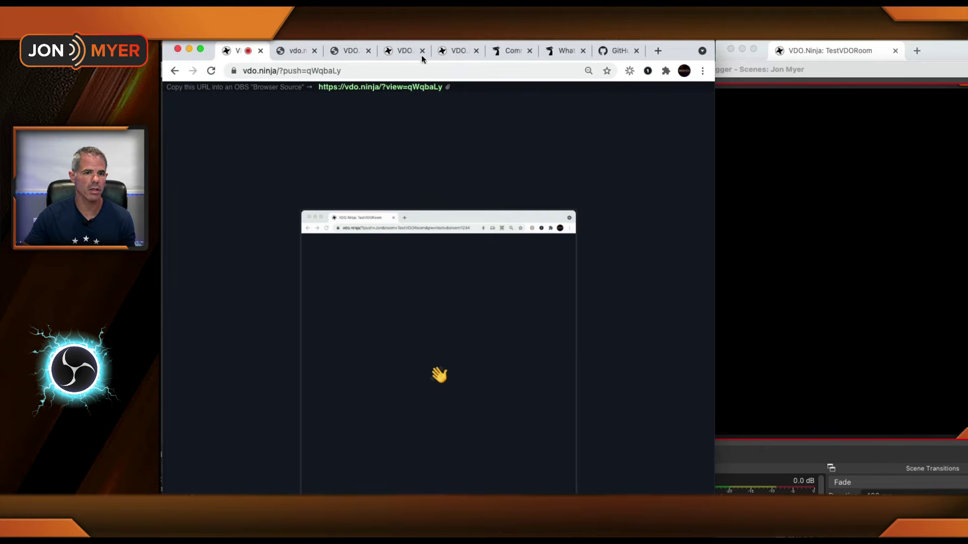
pyautogui.click(447, 89)
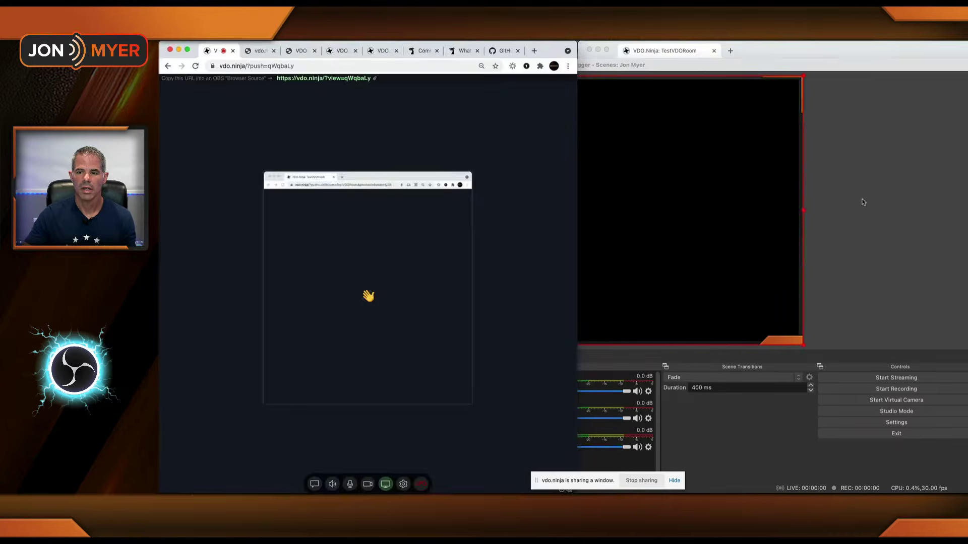
# Step: Replace the OBS 'vdo group' source URL with the screen-share view link
pyautogui.click(857, 204)
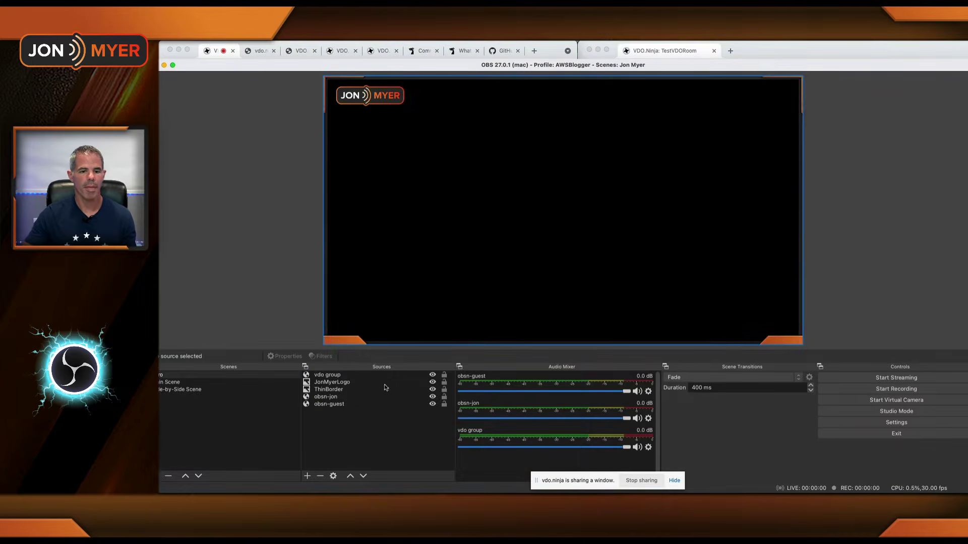
pyautogui.doubleClick(338, 375)
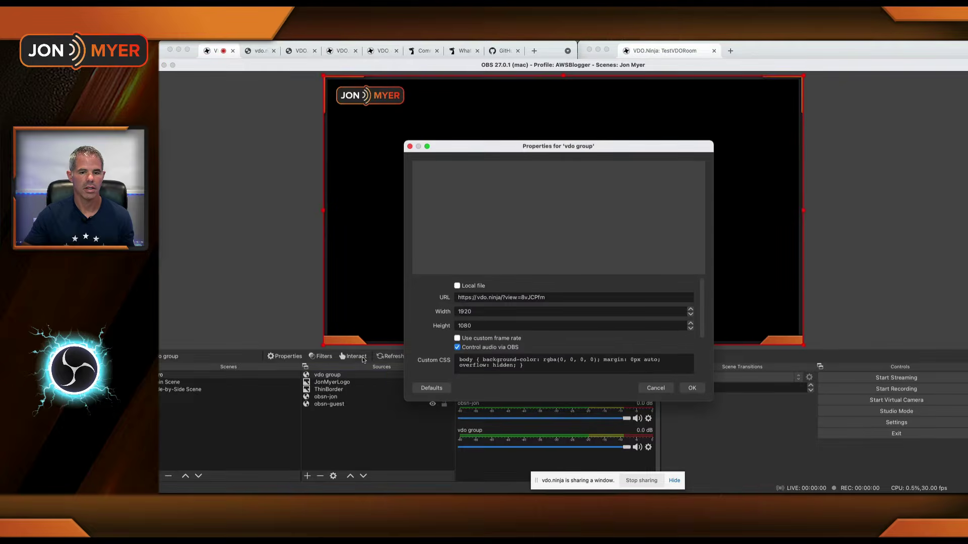
pyautogui.moveTo(561, 293); pyautogui.dragTo(426, 292)
pyautogui.press('super+v')
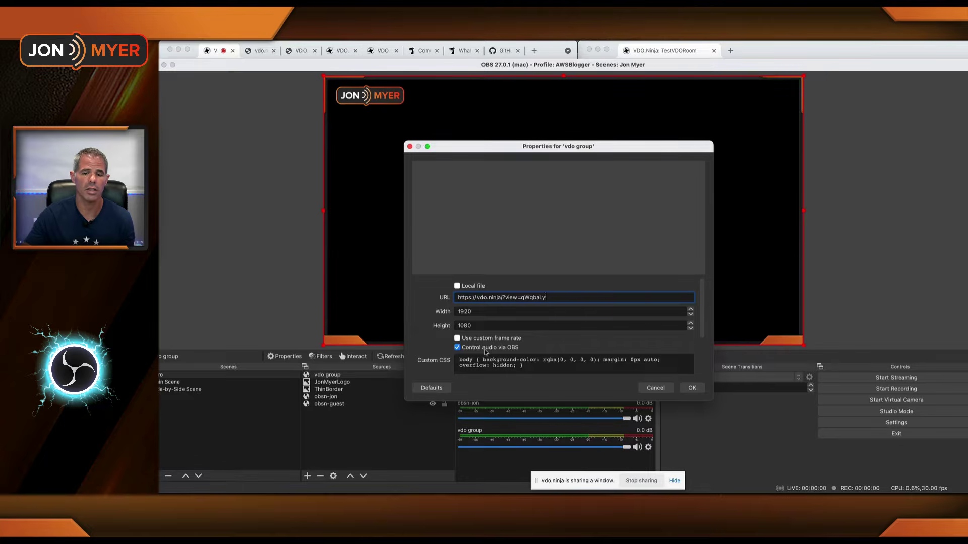
pyautogui.click(683, 388)
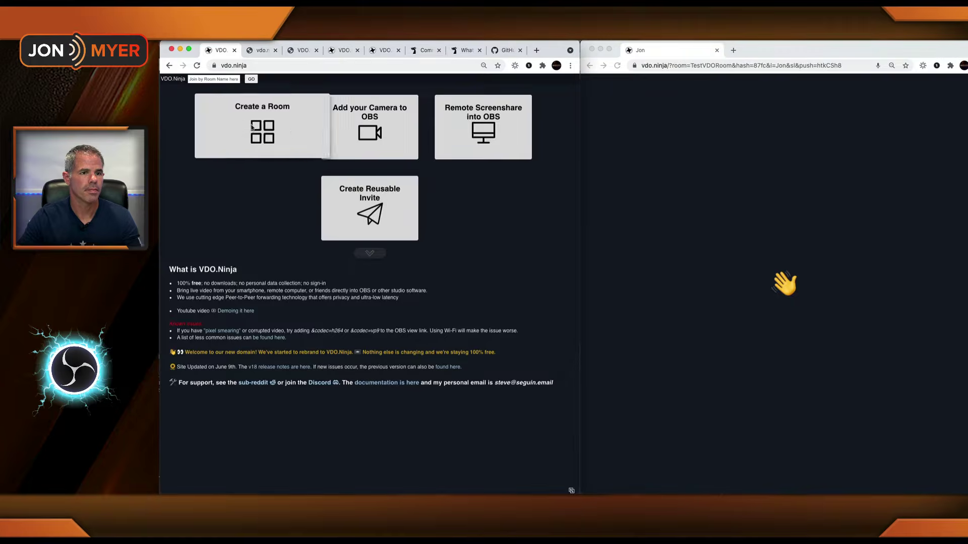
# Step: Create room 'TestVDORoom' with a password and enter its director control center
pyautogui.click(252, 131)
pyautogui.click(376, 128)
pyautogui.write('TestVDO')
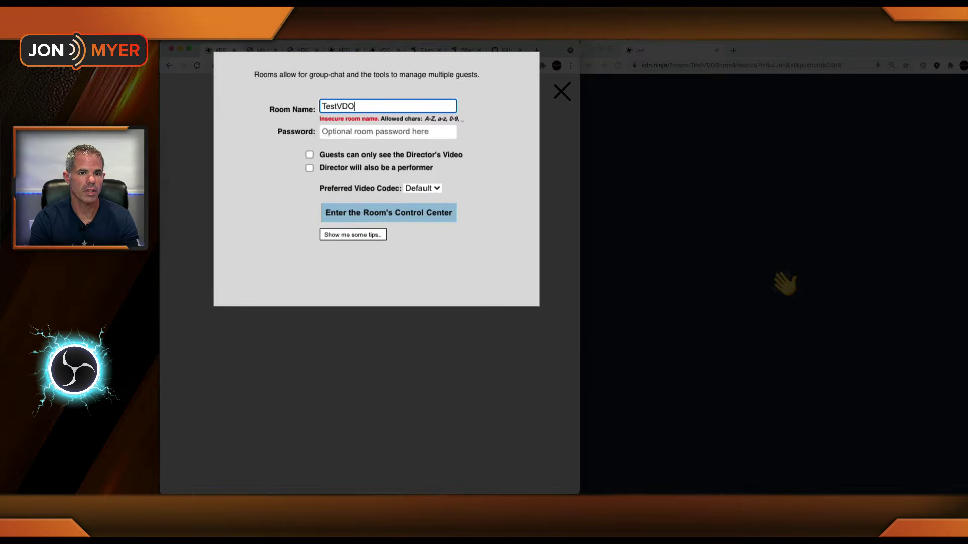
pyautogui.write('Room')
pyautogui.click(388, 131)
pyautogui.write('testvdoroom1234')
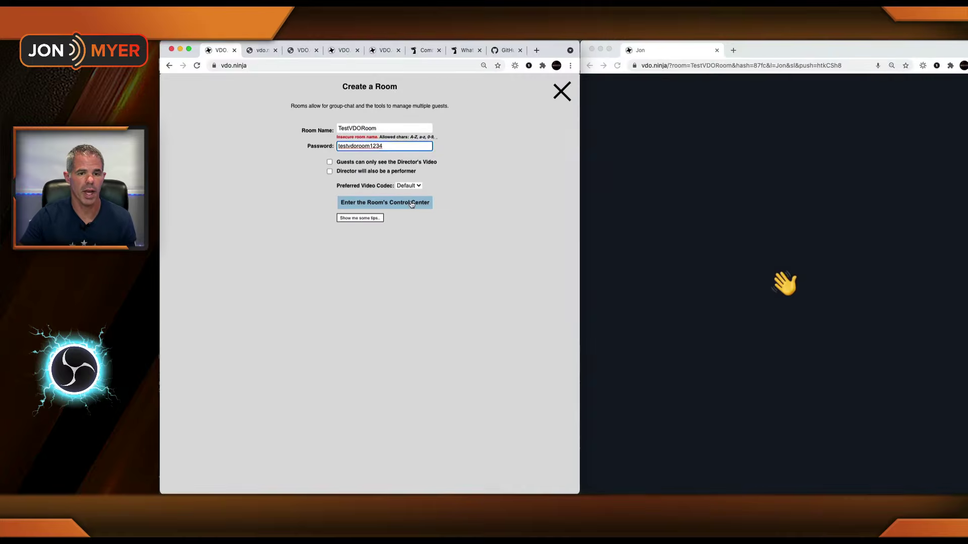
pyautogui.click(429, 212)
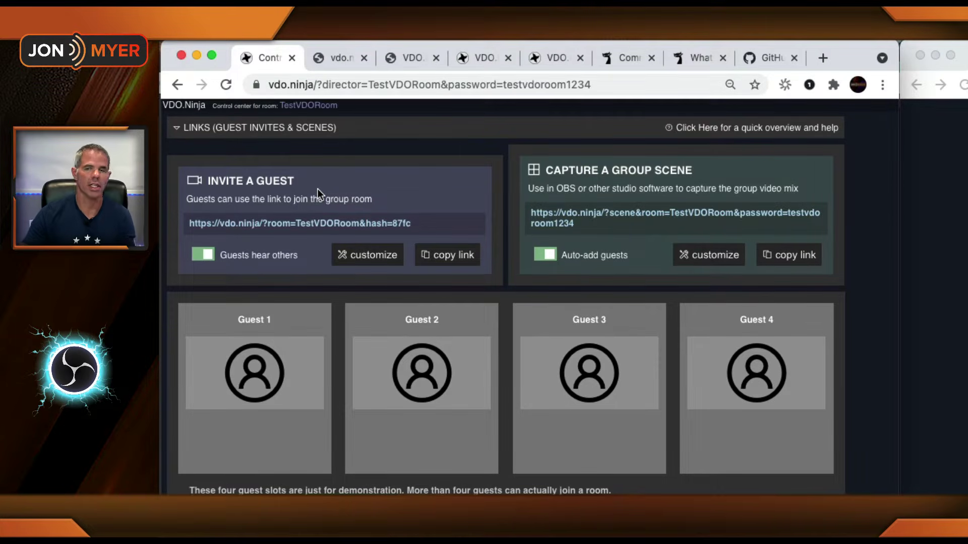
# Step: Enable Show display names and Ask for display name in the guest invite customization
pyautogui.click(369, 257)
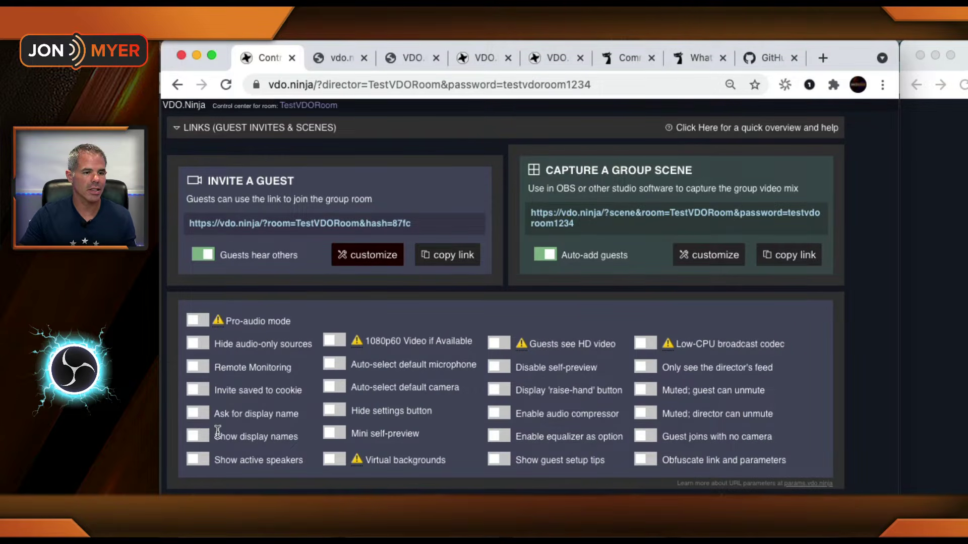
pyautogui.click(199, 437)
pyautogui.click(200, 415)
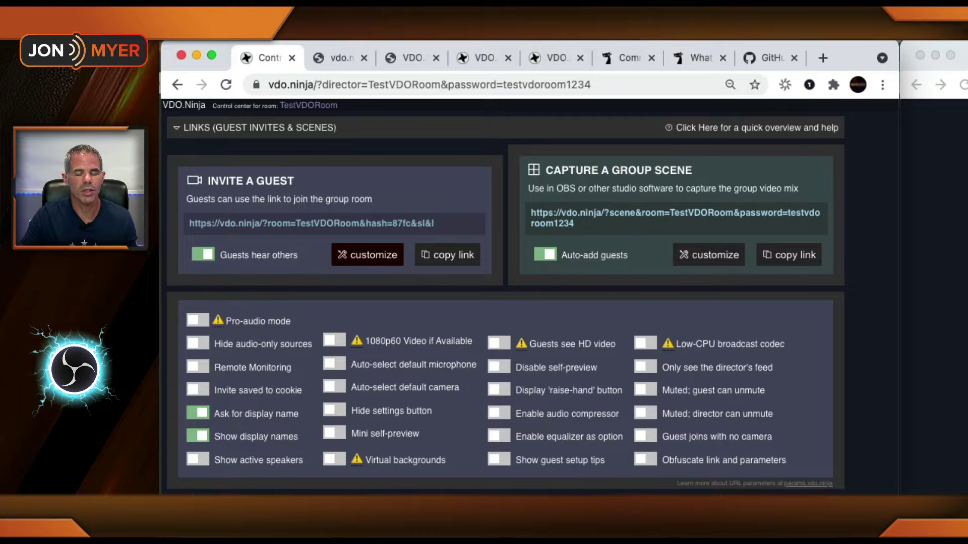
pyautogui.click(376, 257)
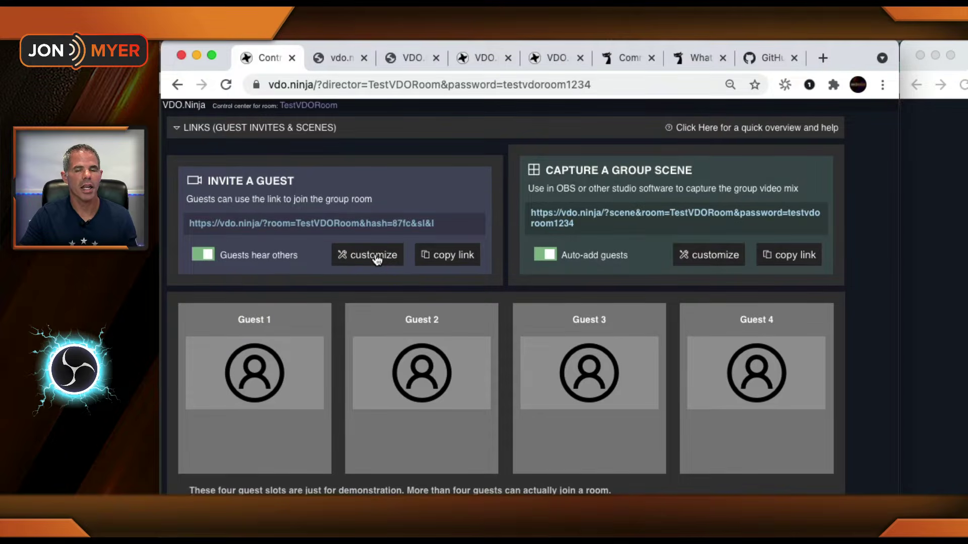
# Step: Copy the updated guest invite link and select the second browser window's address bar
pyautogui.moveTo(443, 215); pyautogui.dragTo(446, 227)
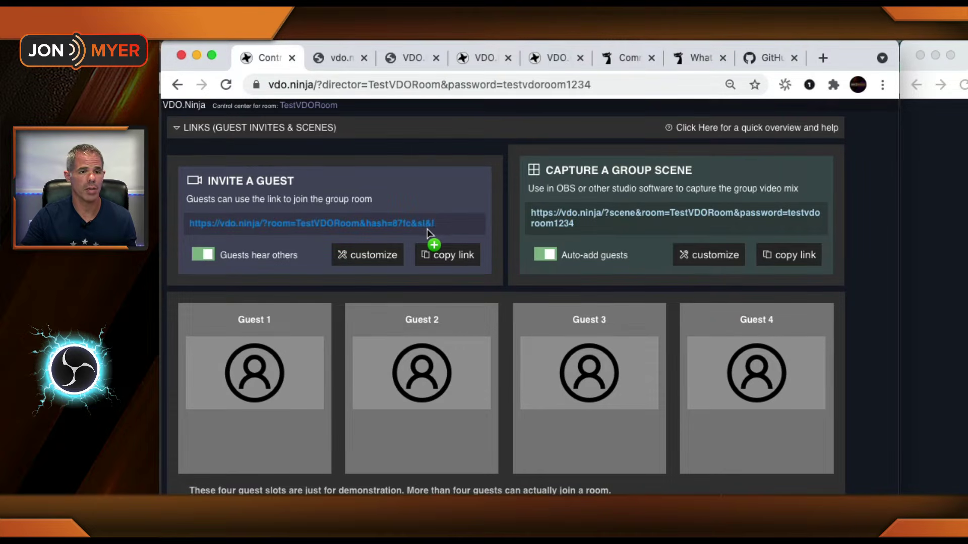
pyautogui.moveTo(428, 227); pyautogui.dragTo(448, 247)
pyautogui.click(461, 256)
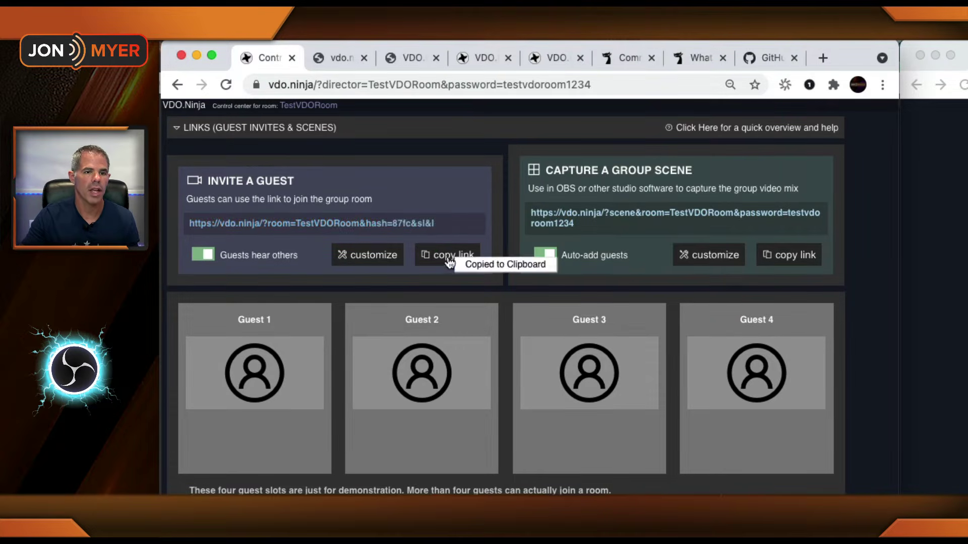
pyautogui.click(711, 66)
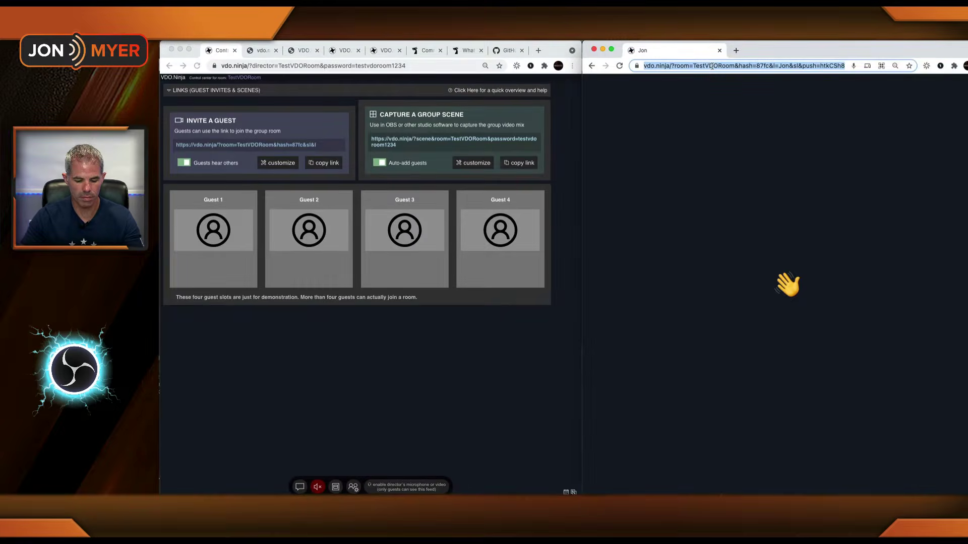
# Step: Load the invite link in the second browser and submit the room password and a display name
pyautogui.press('super+v')
pyautogui.press('Return')
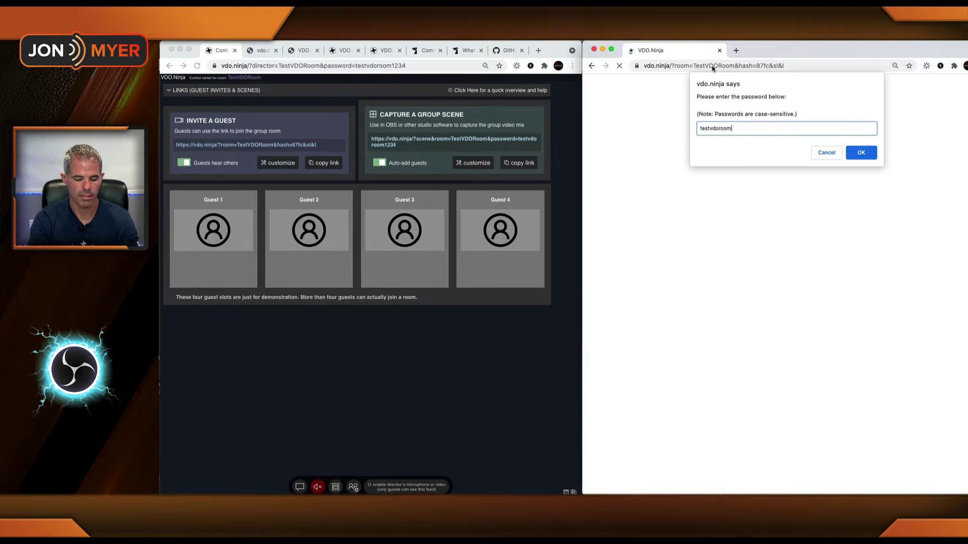
pyautogui.press('Return')
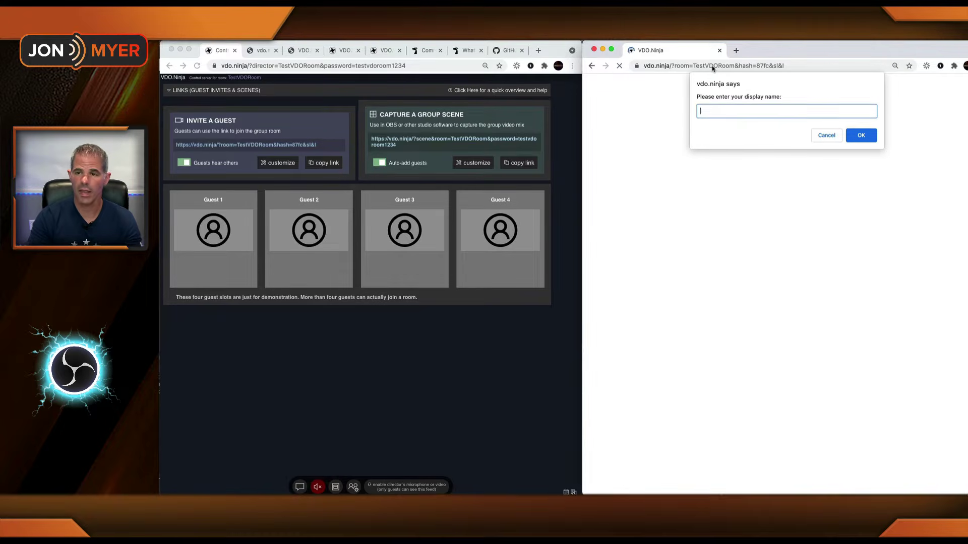
pyautogui.press('Return')
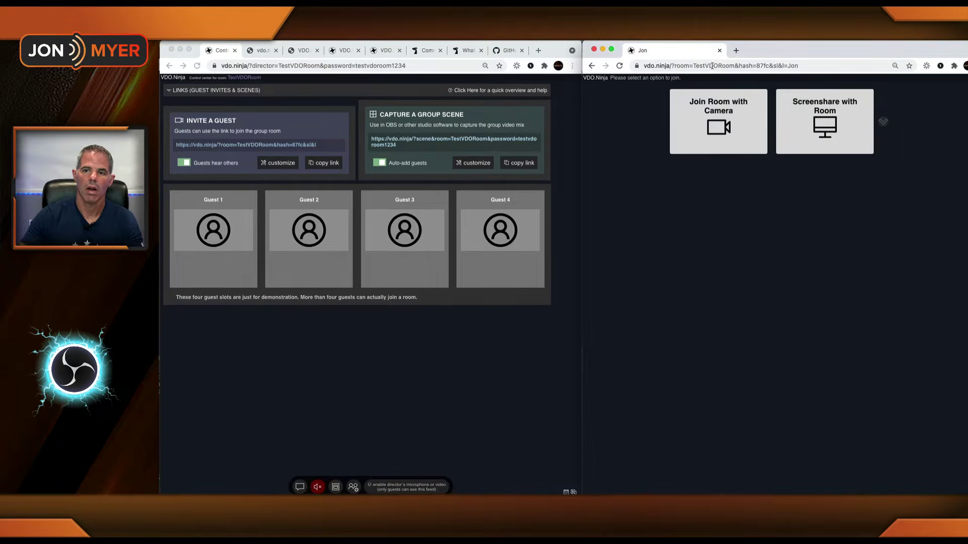
# Step: Join the room with camera, sending Blackmagic Design video and audio
pyautogui.click(725, 112)
pyautogui.click(776, 261)
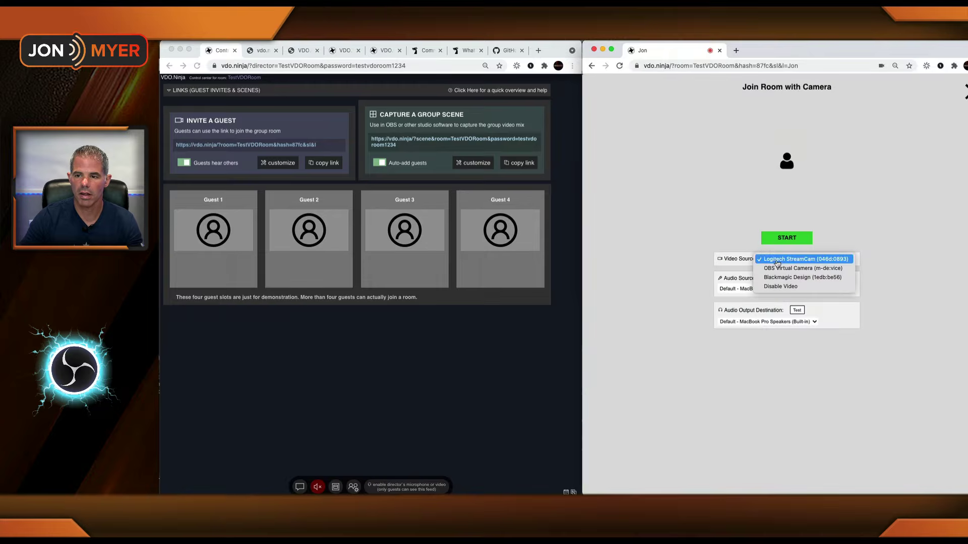
pyautogui.click(779, 278)
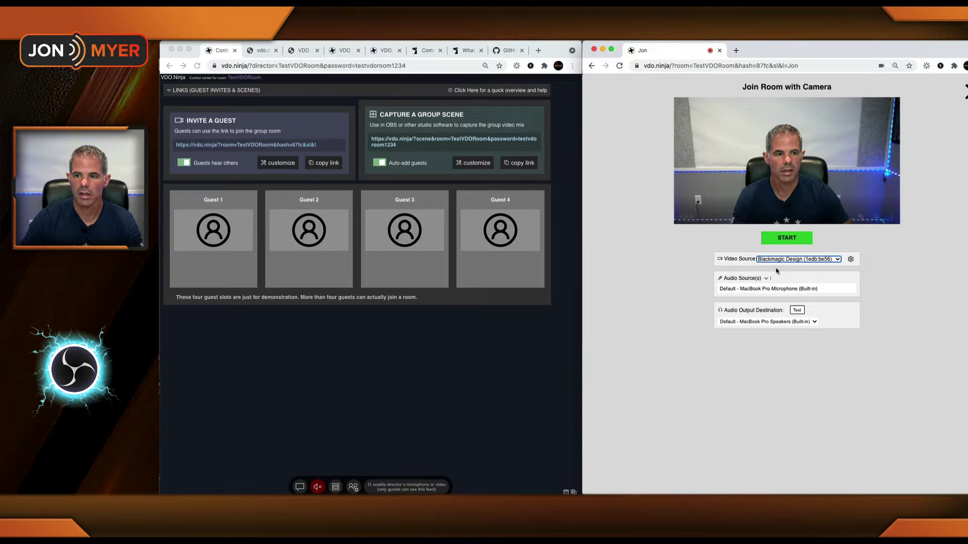
pyautogui.click(761, 278)
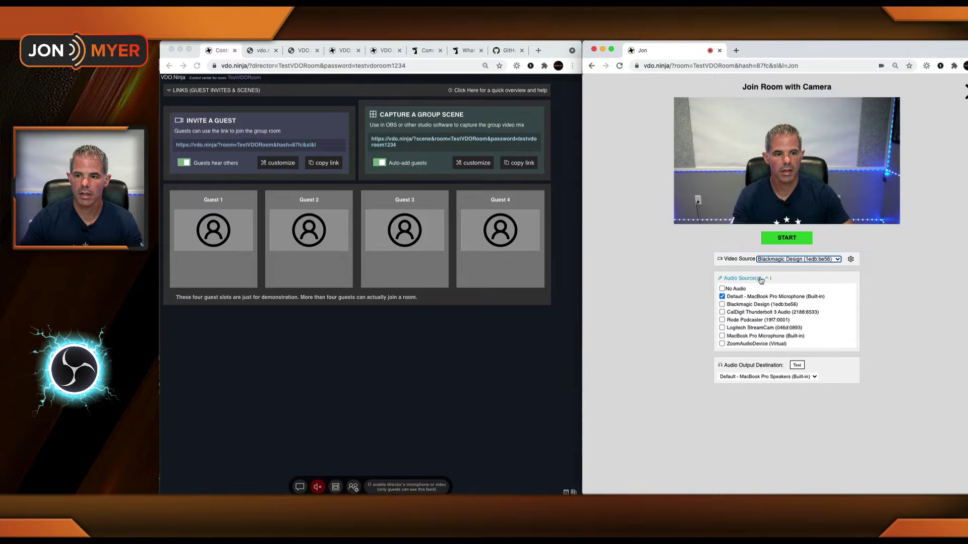
pyautogui.click(722, 304)
pyautogui.click(784, 238)
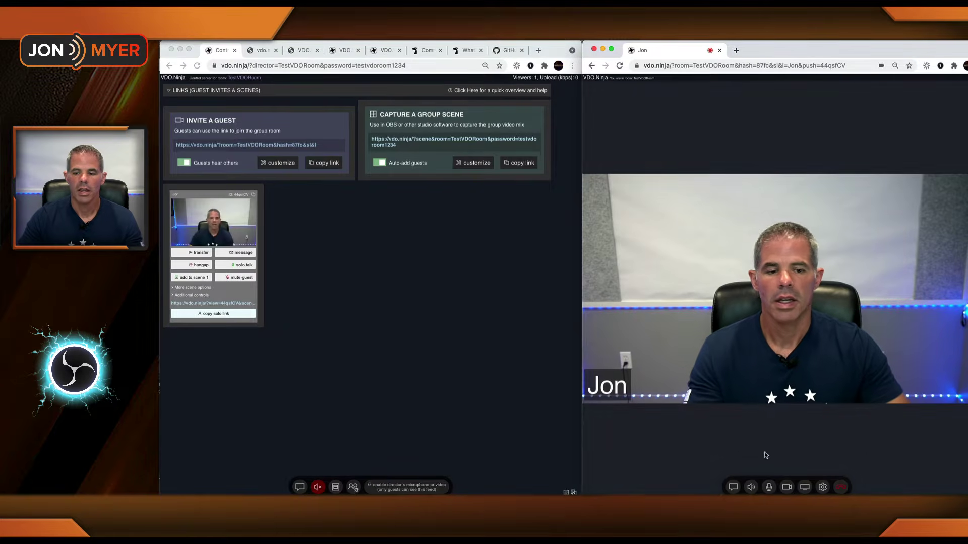
# Step: Mute the guest's speaker output and toggle the guest's microphone mute
pyautogui.click(768, 487)
pyautogui.click(751, 487)
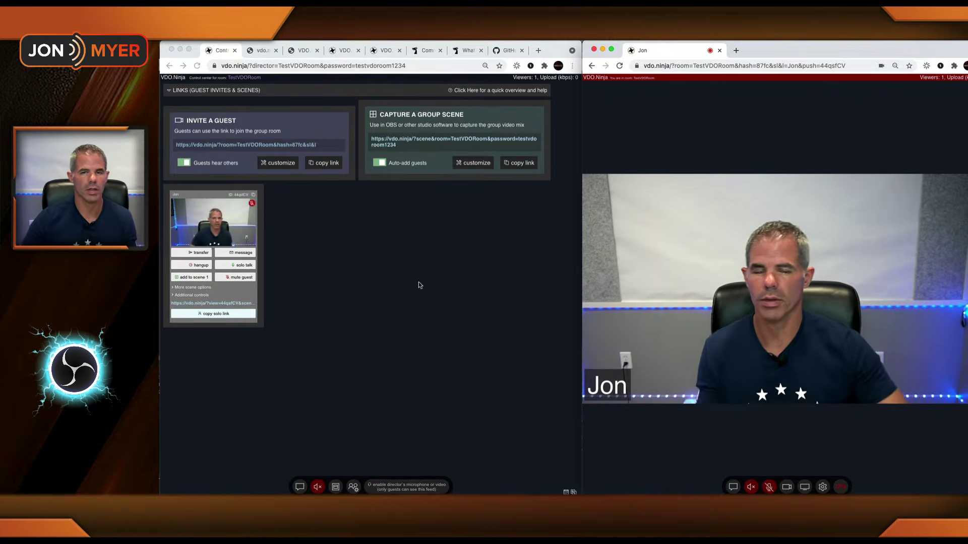
pyautogui.click(769, 488)
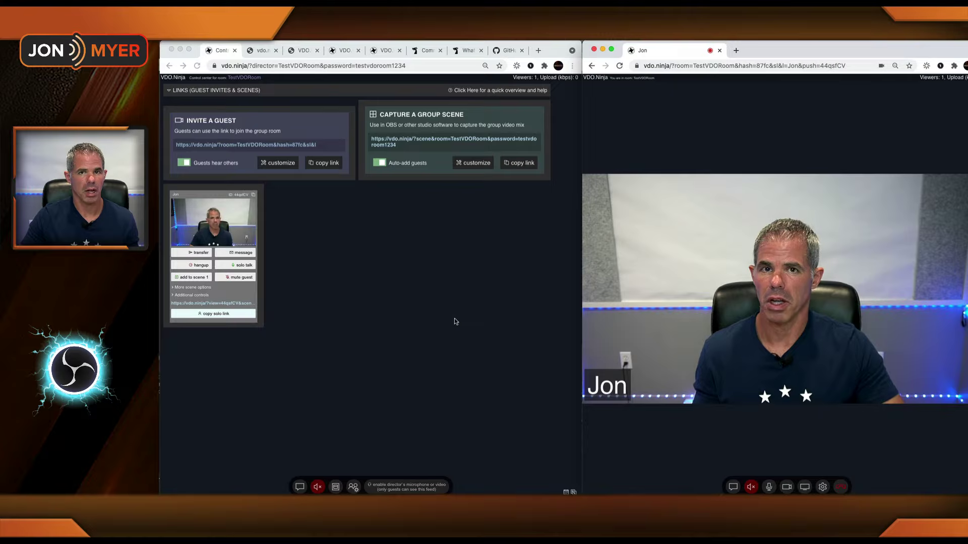
# Step: Set OBS's 'vdo group' source URL to the guest's solo view link, then mute the guest's microphone
pyautogui.click(224, 314)
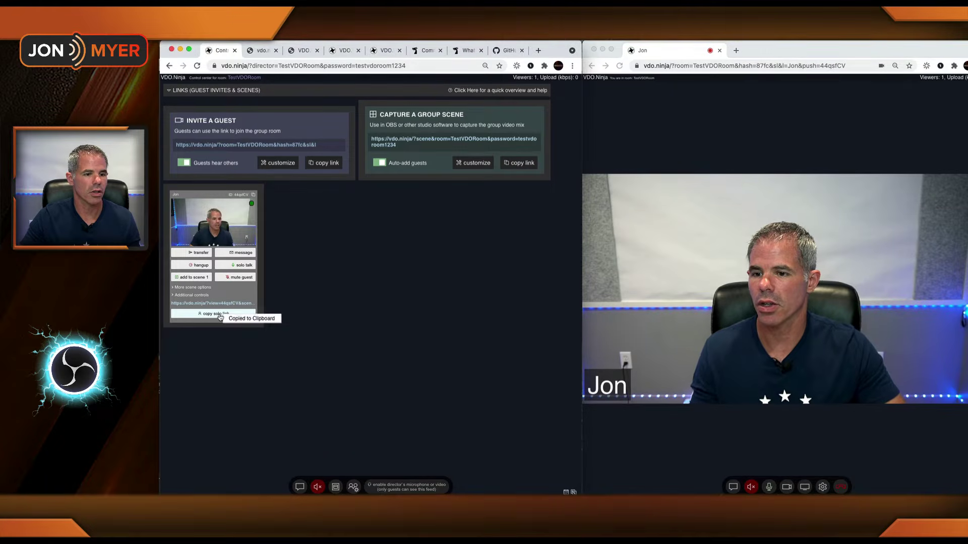
pyautogui.press('super+Tab')
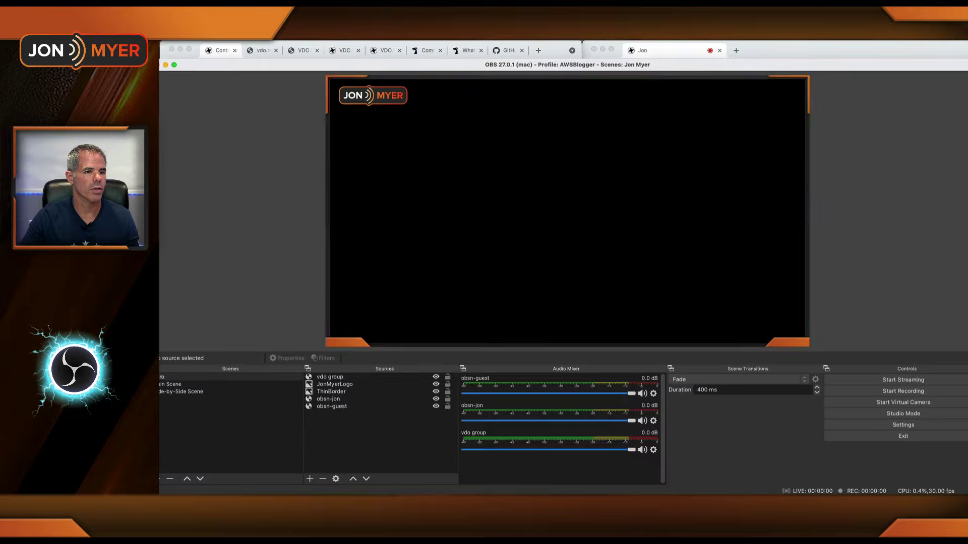
pyautogui.doubleClick(339, 378)
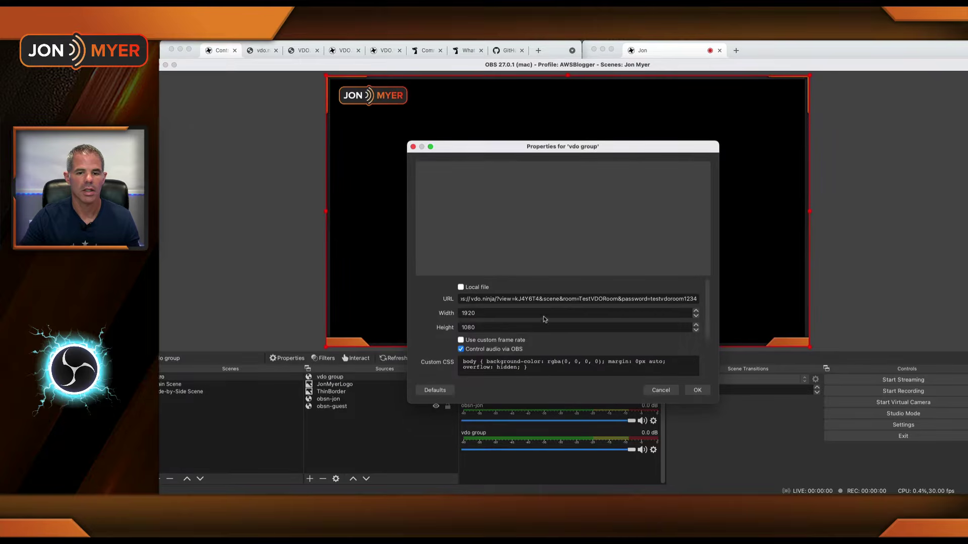
pyautogui.press('super+a')
pyautogui.press('super+v')
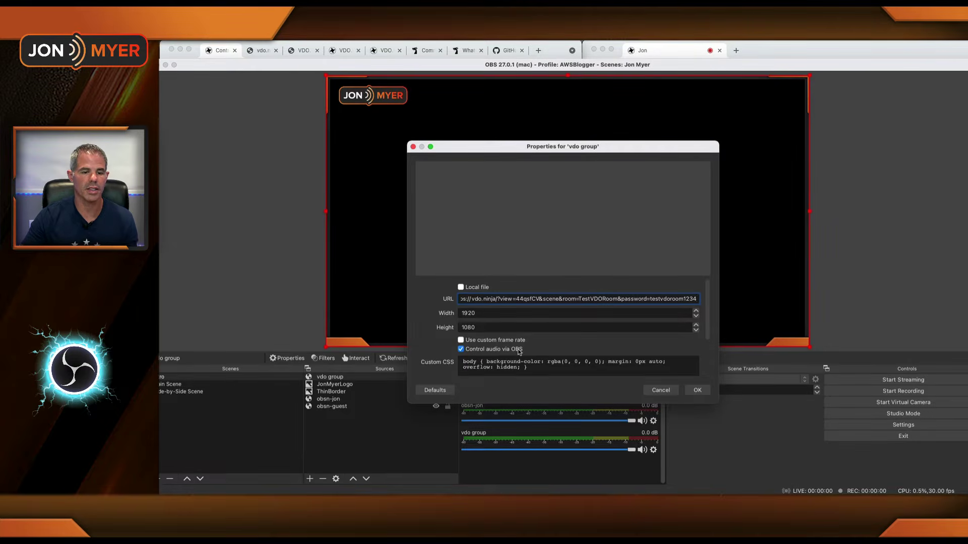
pyautogui.click(699, 391)
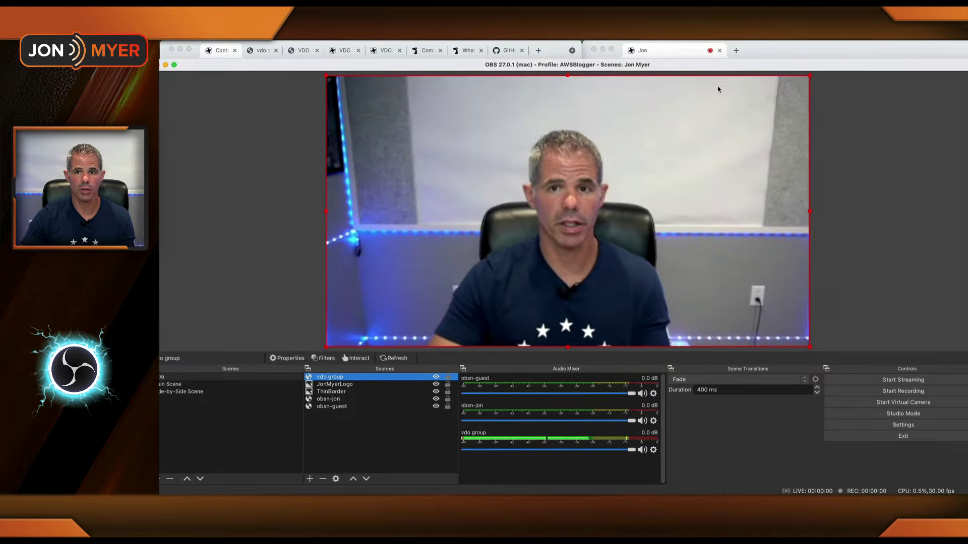
pyautogui.click(675, 49)
pyautogui.click(769, 487)
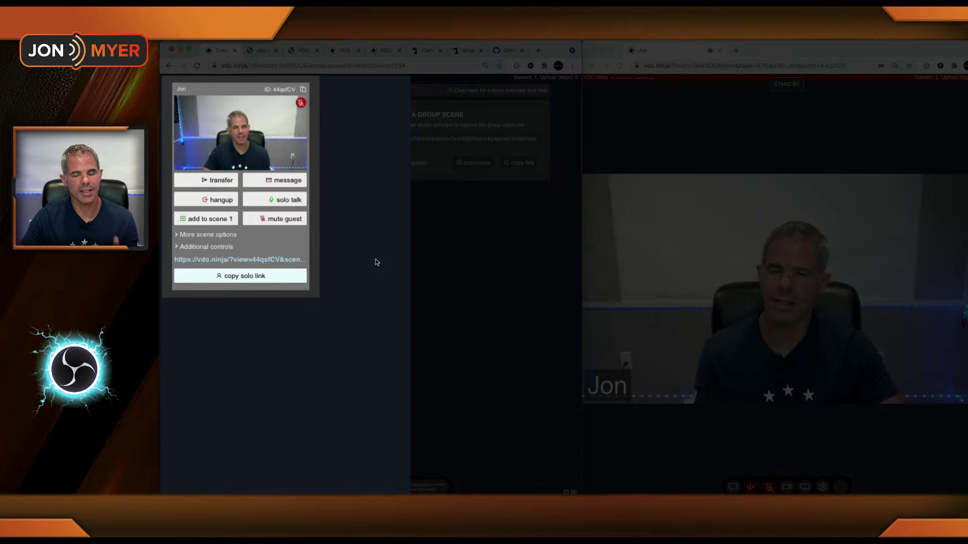
# Step: Expand More scene options and Additional controls in the guest's director box
pyautogui.click(180, 236)
pyautogui.click(183, 307)
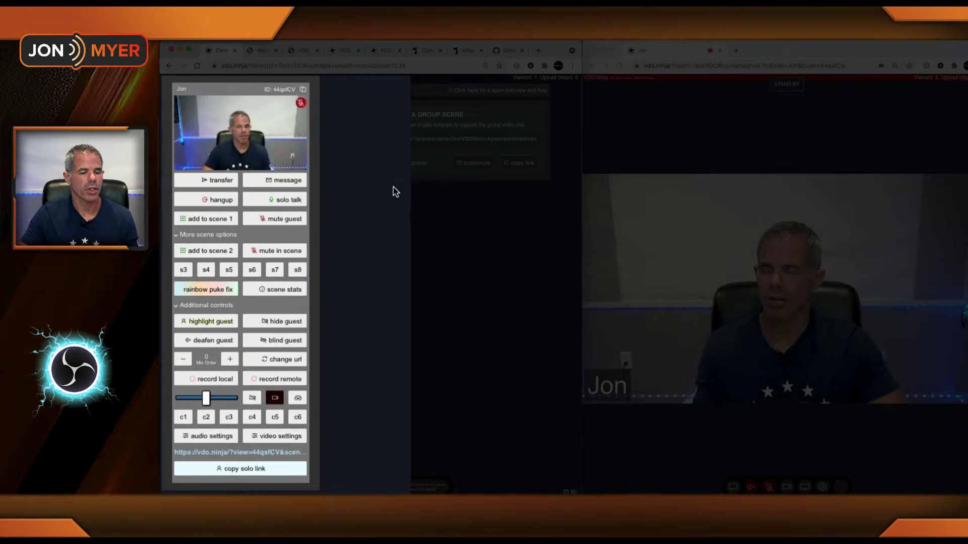
# Step: Message the guest 'Hello' and then 'You're up next', then close the message box
pyautogui.click(284, 186)
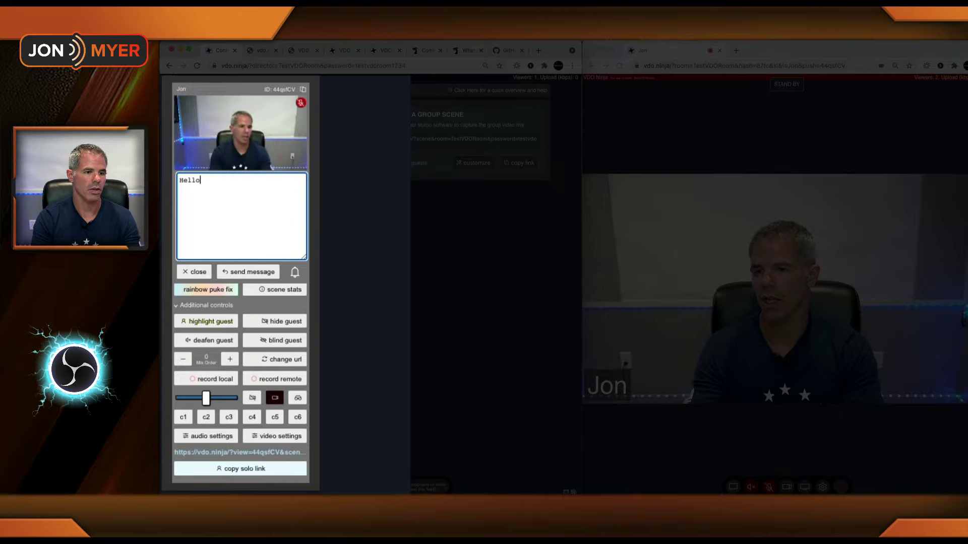
pyautogui.click(254, 273)
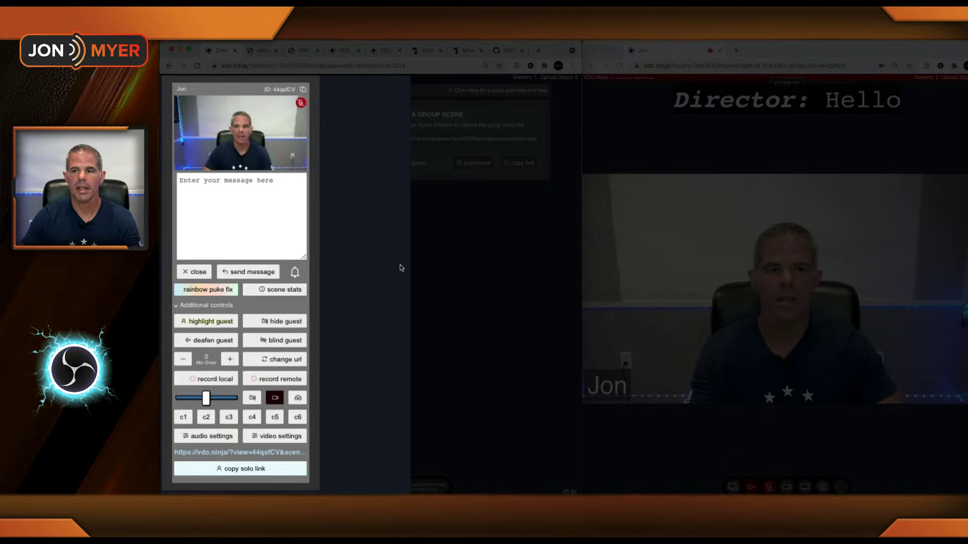
pyautogui.click(255, 196)
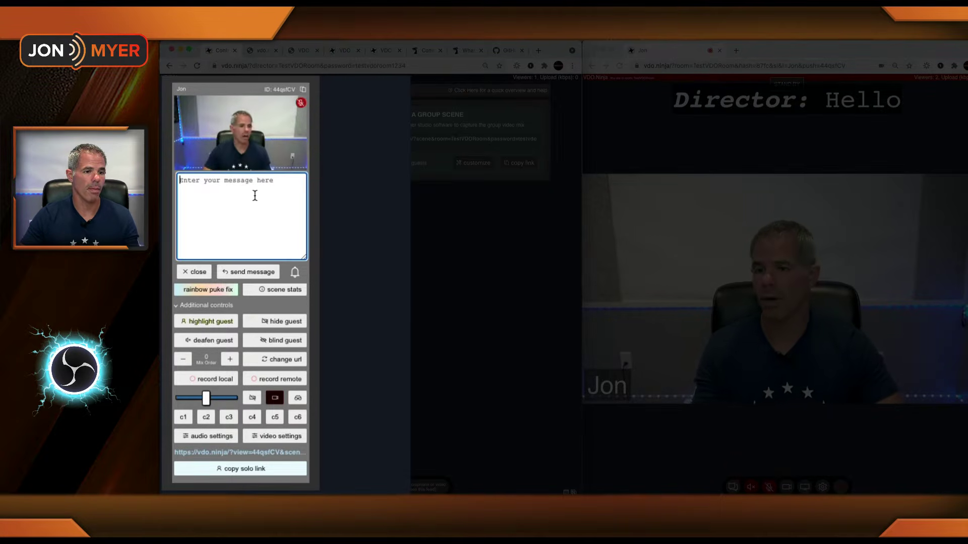
pyautogui.write("You're u")
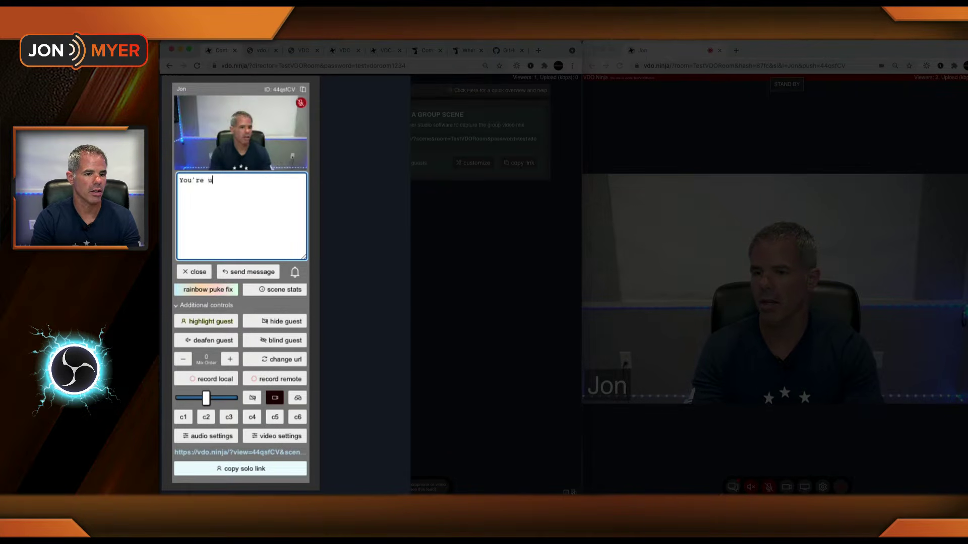
pyautogui.write('p next')
pyautogui.press('Return')
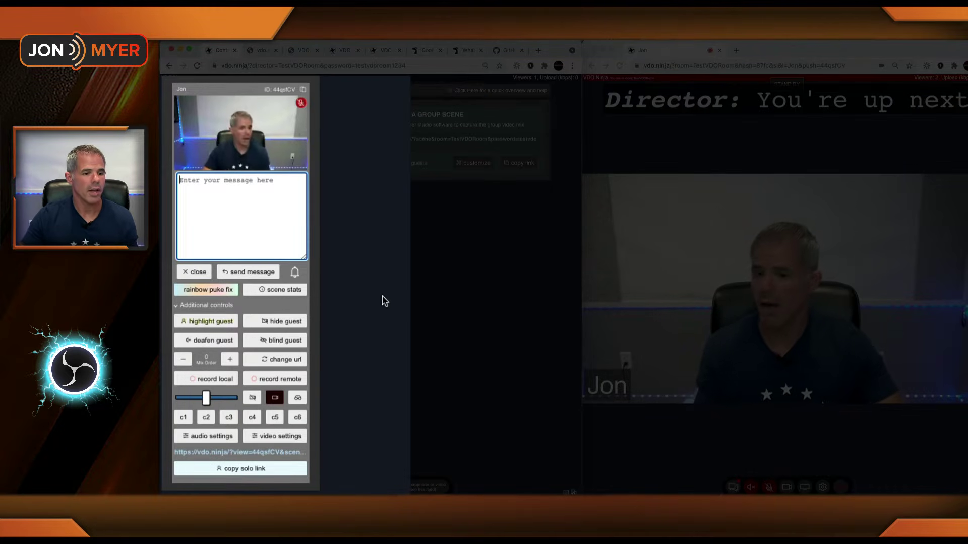
pyautogui.click(199, 272)
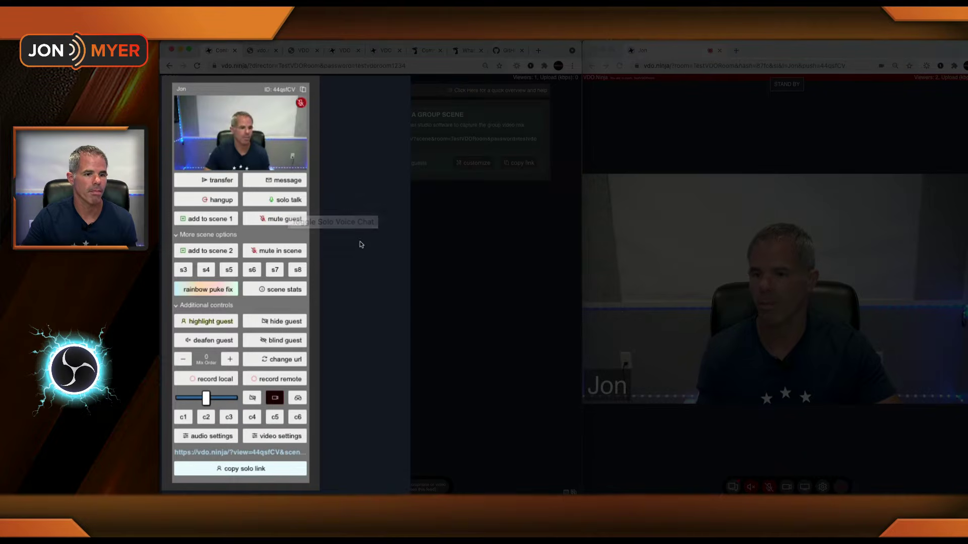
# Step: Mute and then un-mute the guest so the button reads 'mute guest' again
pyautogui.click(281, 220)
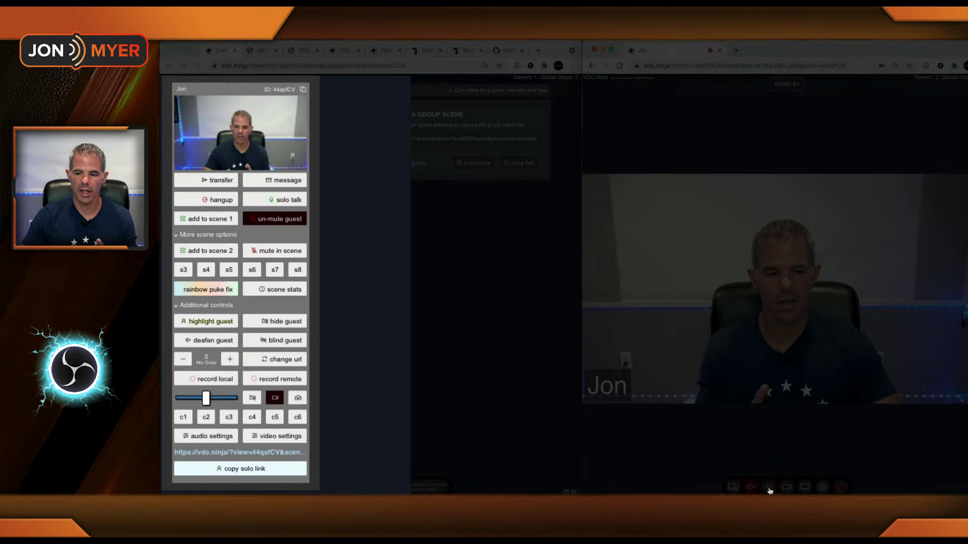
pyautogui.click(268, 225)
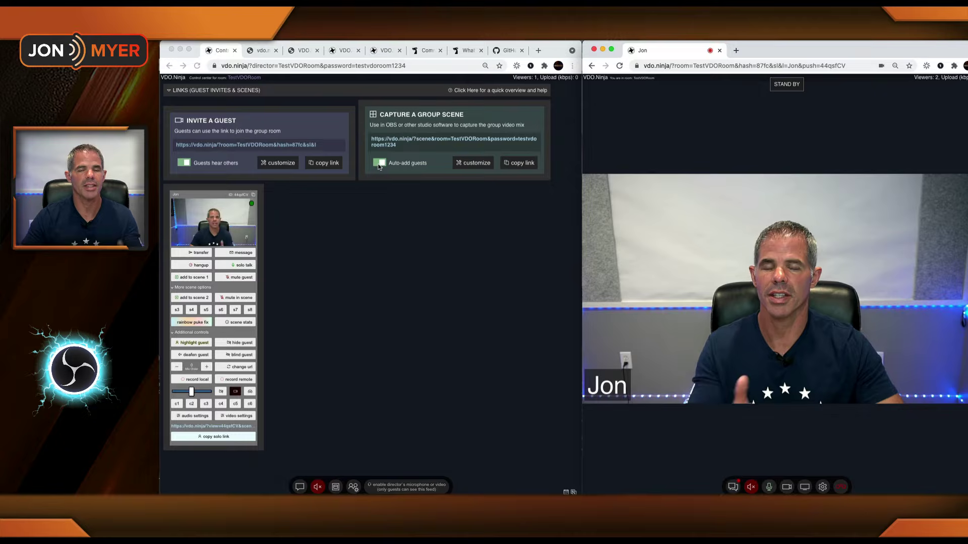
# Step: Replace the OBS vdo group source's URL with the copied TestVDORoom group scene link
pyautogui.click(523, 165)
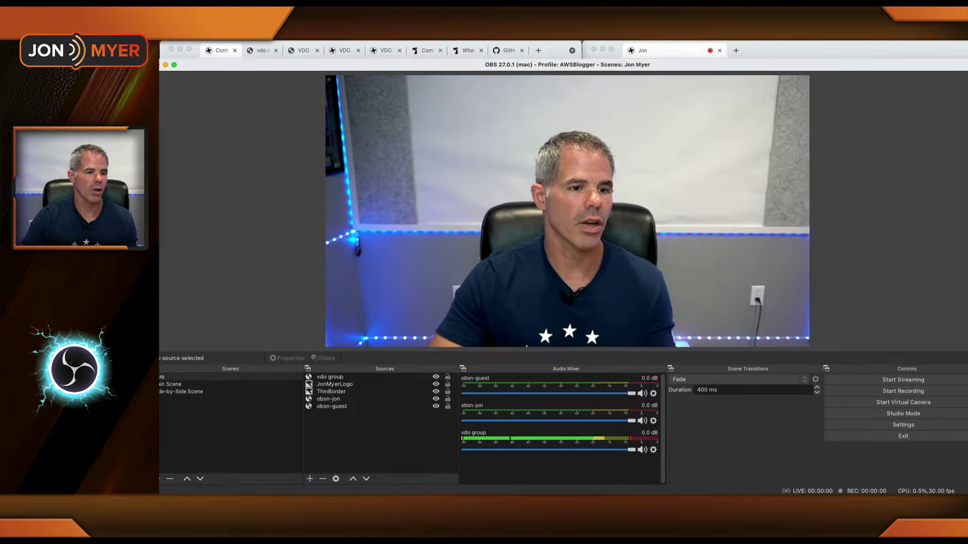
pyautogui.press('super+Tab')
pyautogui.click(342, 380)
pyautogui.doubleClick(343, 380)
pyautogui.press('super+a')
pyautogui.press('super+v')
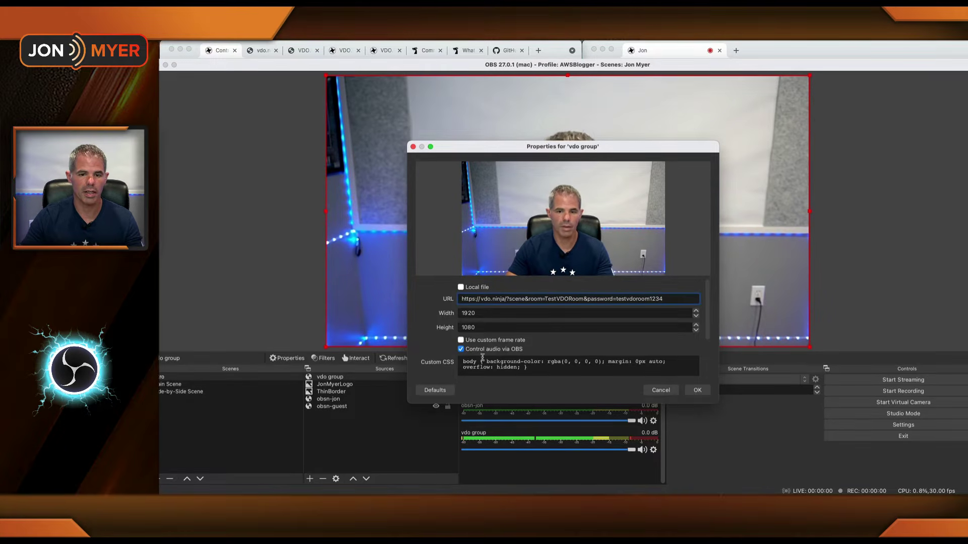
pyautogui.click(698, 390)
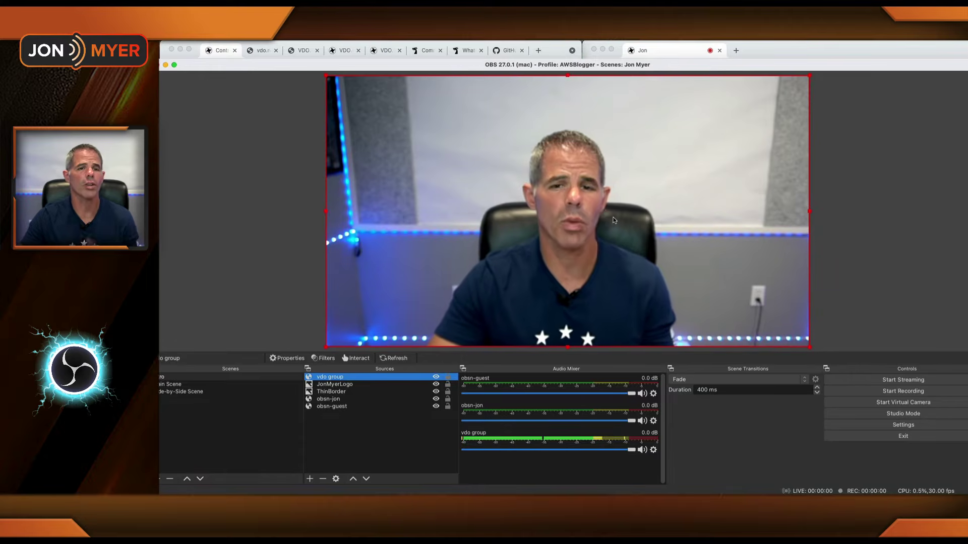
pyautogui.click(218, 53)
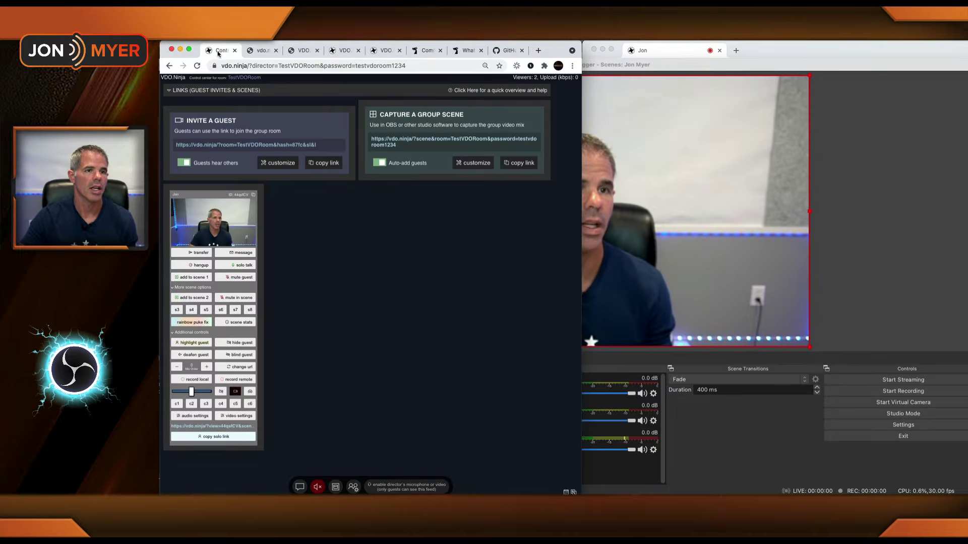
# Step: Open the copied guest invite link in a new tab, entering the room password and a display name
pyautogui.click(324, 163)
pyautogui.click(736, 51)
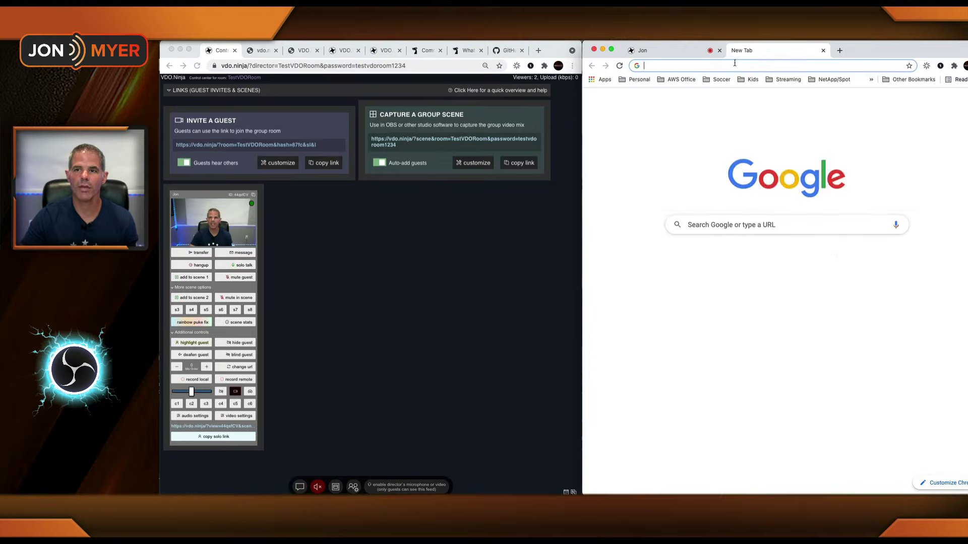
pyautogui.press('super+v')
pyautogui.press('Return')
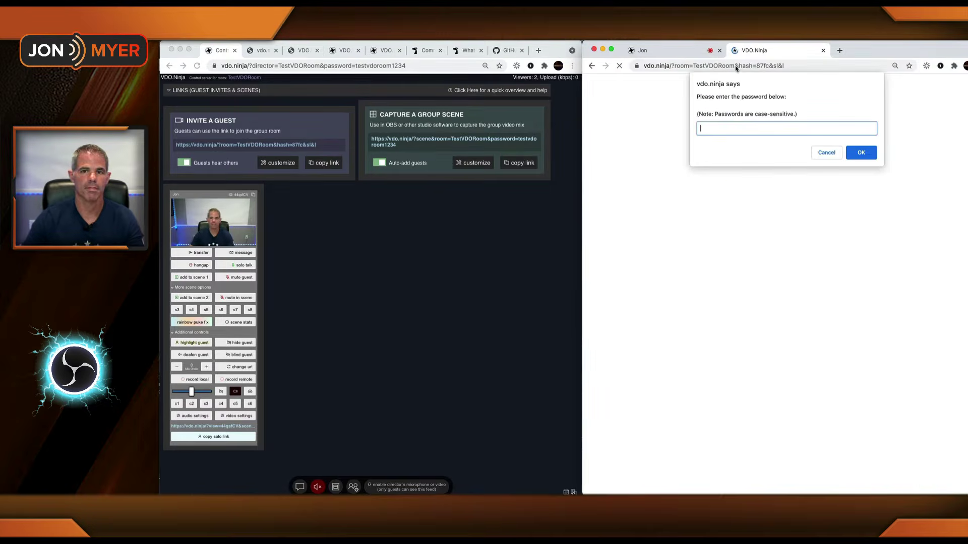
pyautogui.write('st')
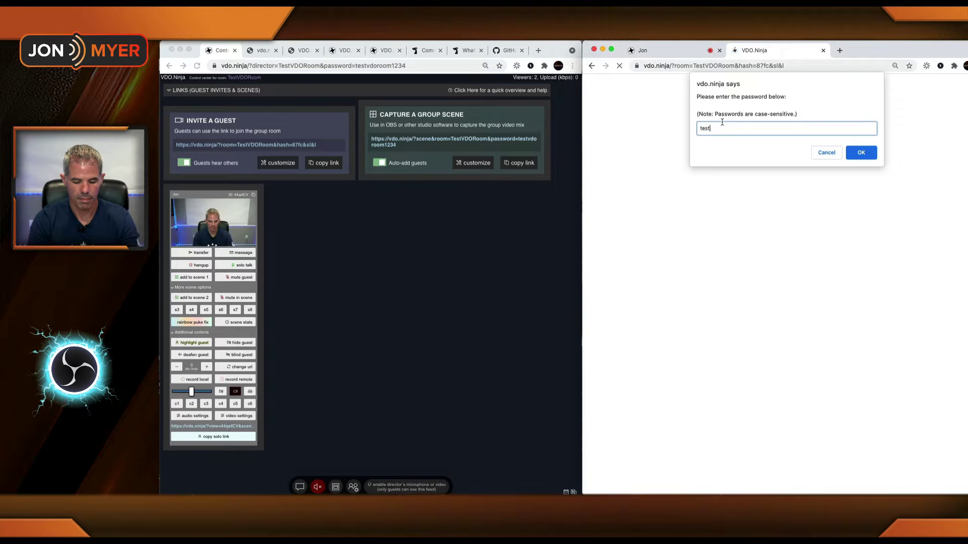
pyautogui.write('vdoroom1234')
pyautogui.press('Return')
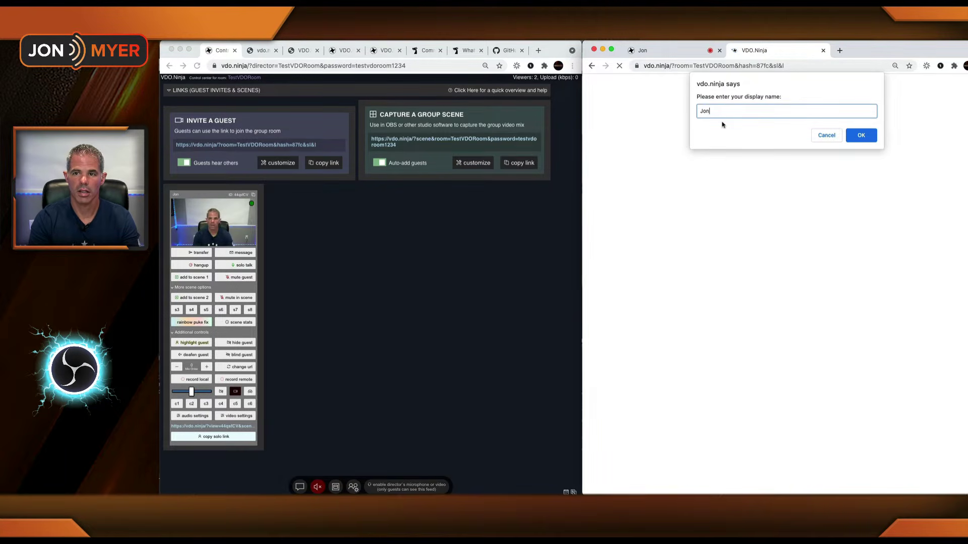
pyautogui.write('Jon2')
pyautogui.press('Return')
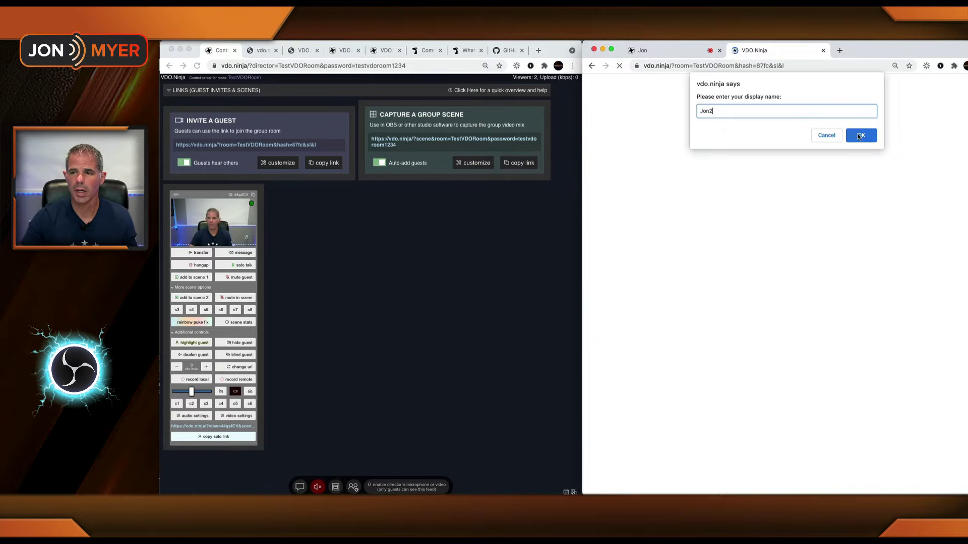
# Step: Join with camera, start sending video, and mute the new guest's microphone and speakers
pyautogui.click(736, 125)
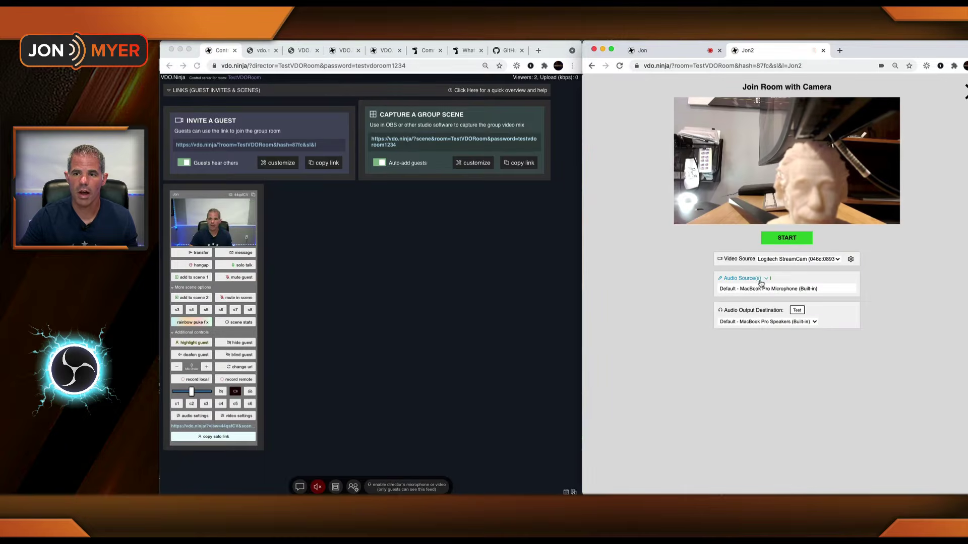
pyautogui.click(785, 239)
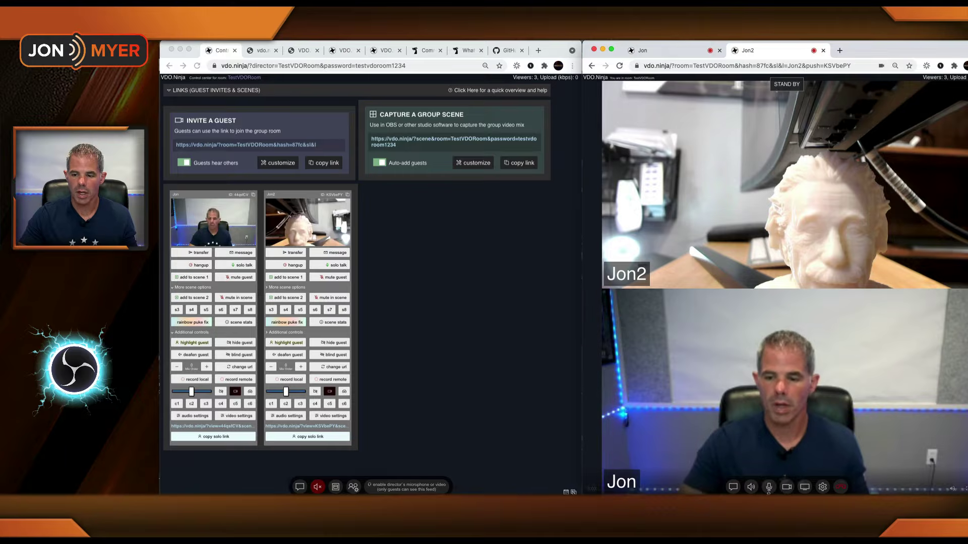
pyautogui.click(769, 488)
pyautogui.click(752, 487)
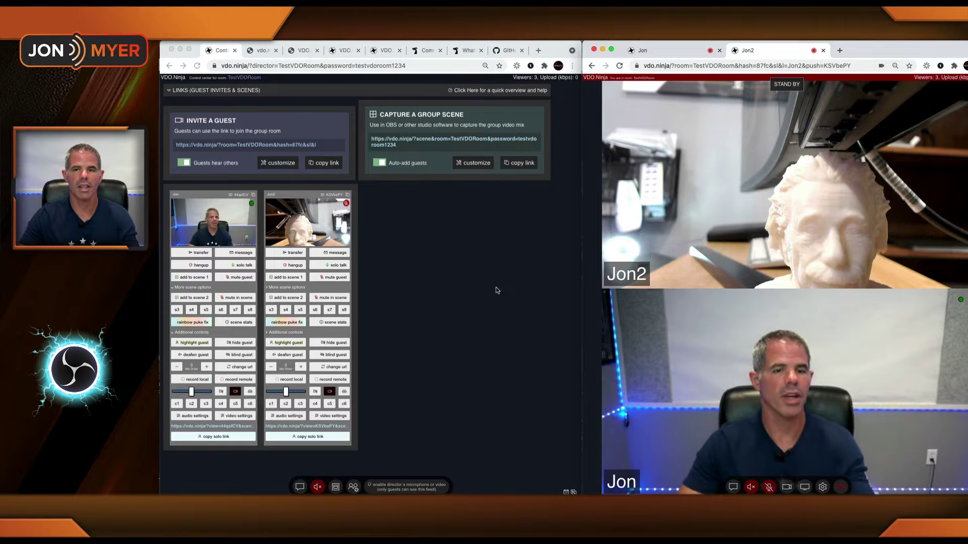
pyautogui.press('super+Tab')
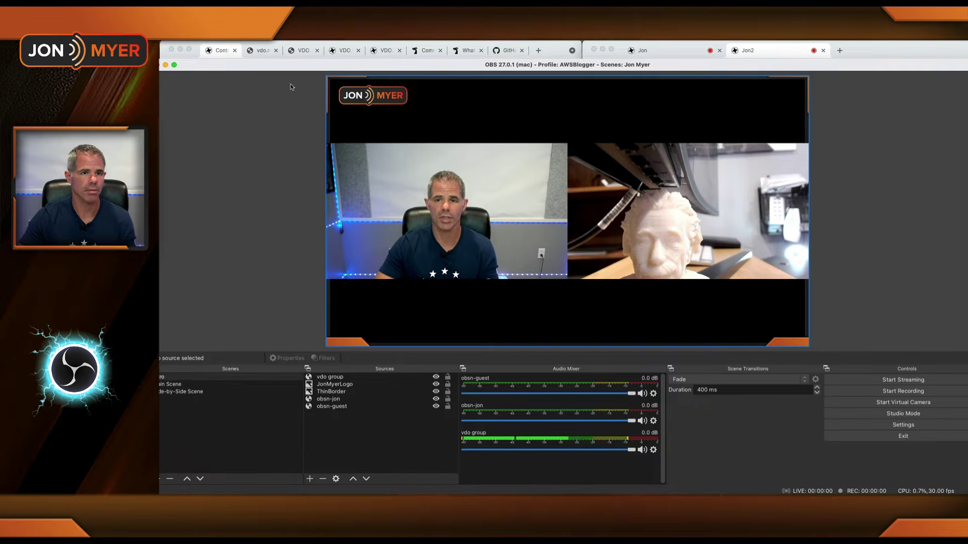
# Step: Compare the OBS group scene with the director page and mute the first guest in the scene
pyautogui.click(224, 54)
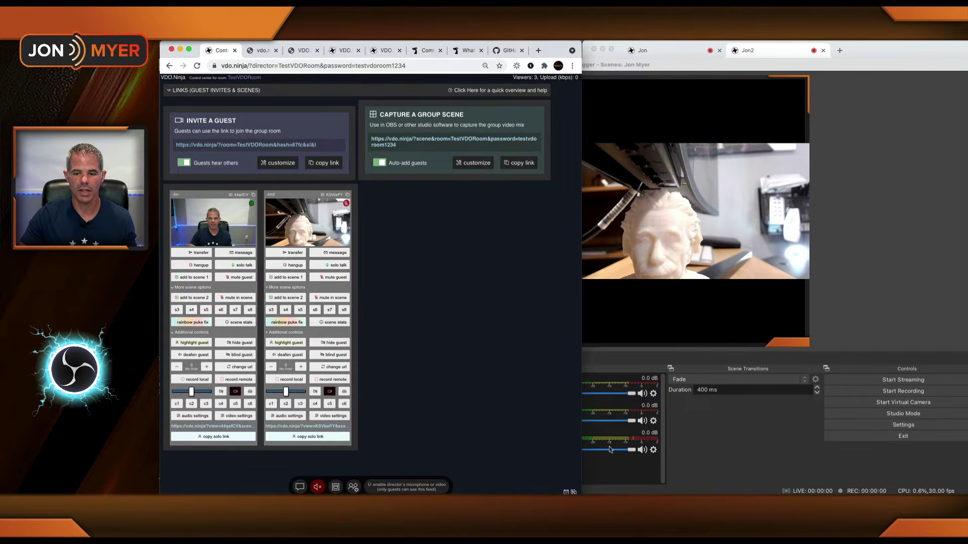
pyautogui.click(600, 462)
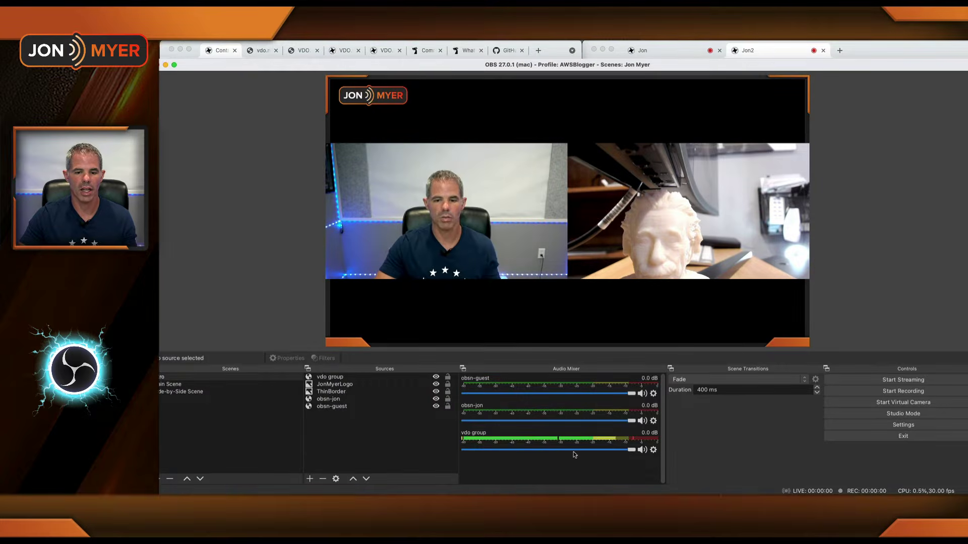
pyautogui.click(443, 222)
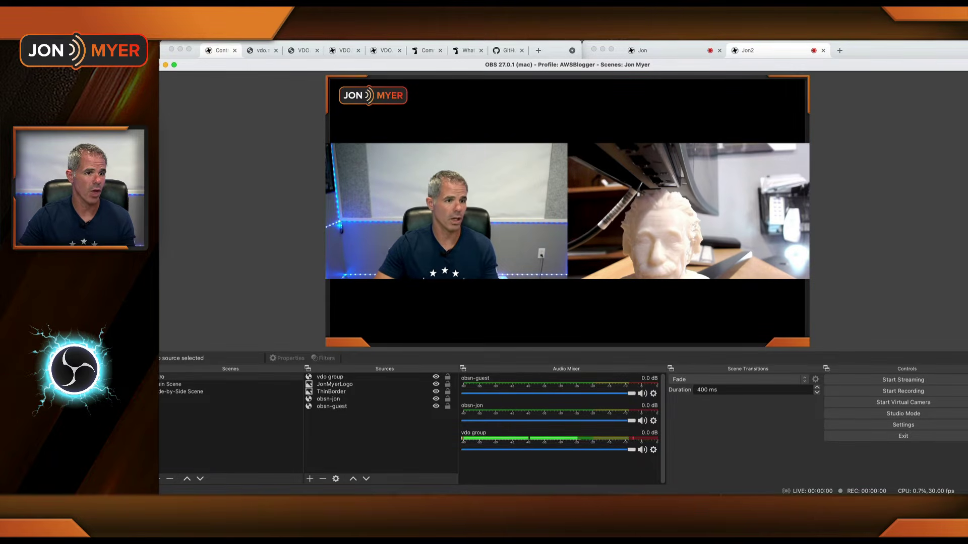
pyautogui.click(216, 52)
pyautogui.click(240, 299)
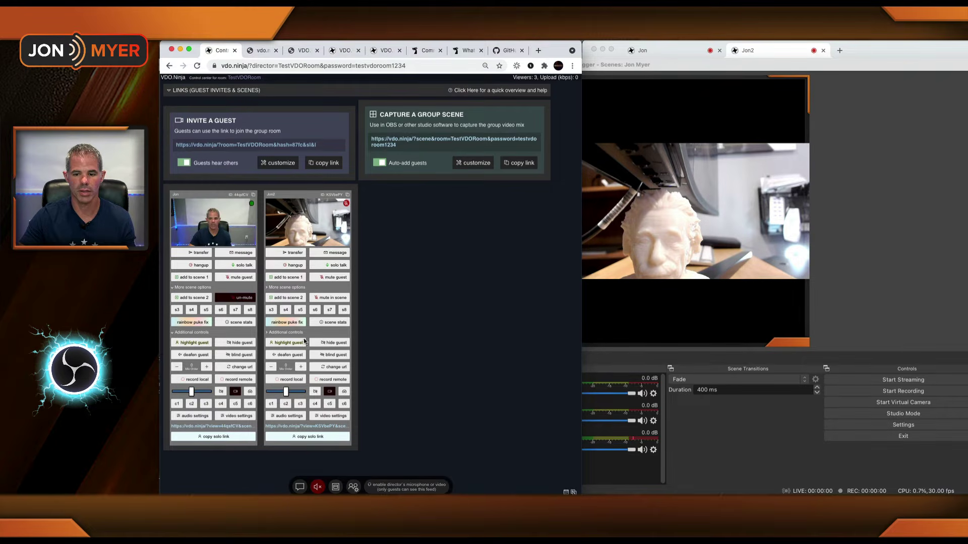
pyautogui.click(619, 467)
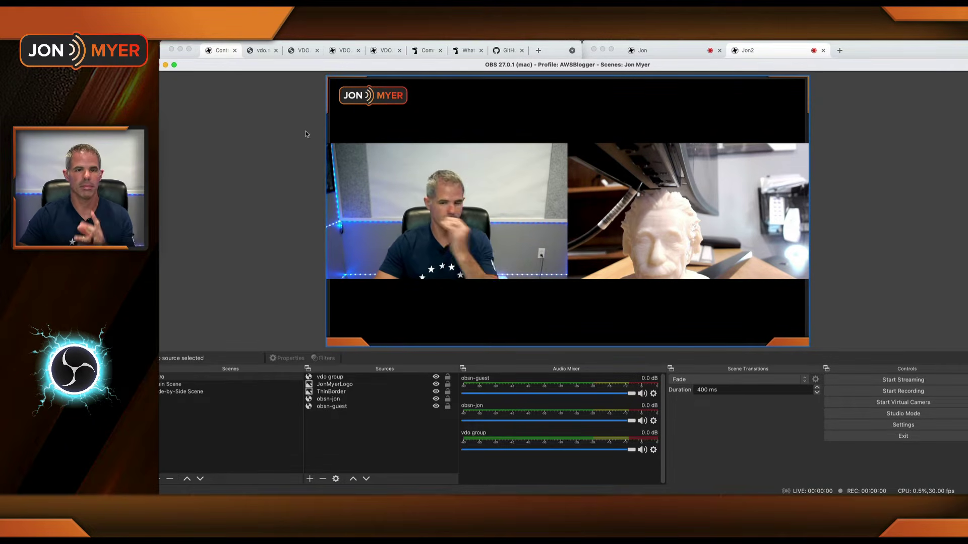
pyautogui.click(225, 54)
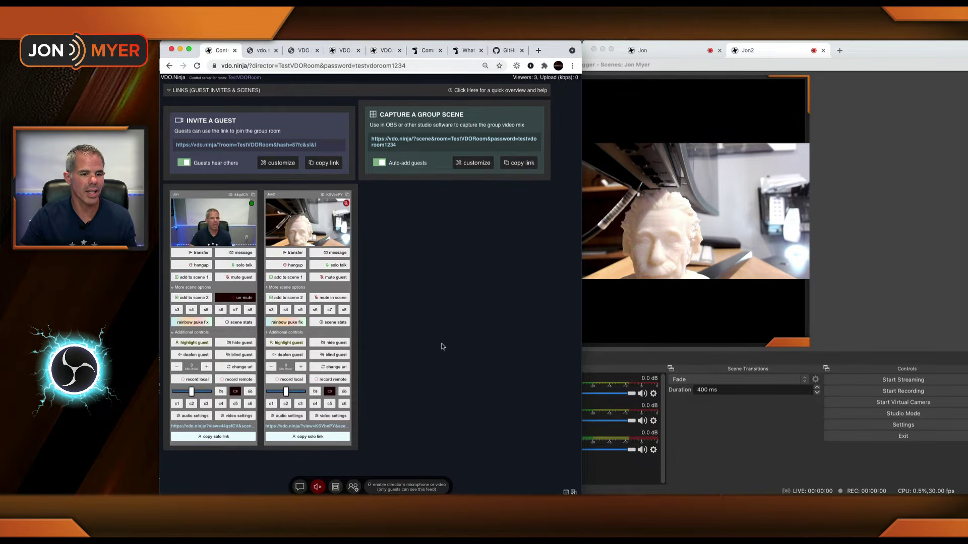
pyautogui.click(242, 323)
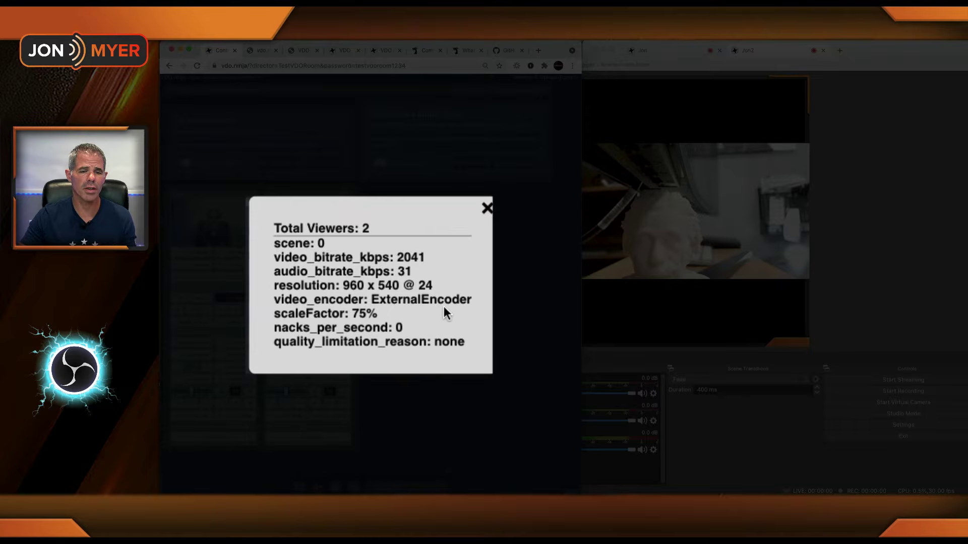
pyautogui.moveTo(326, 243); pyautogui.dragTo(292, 242)
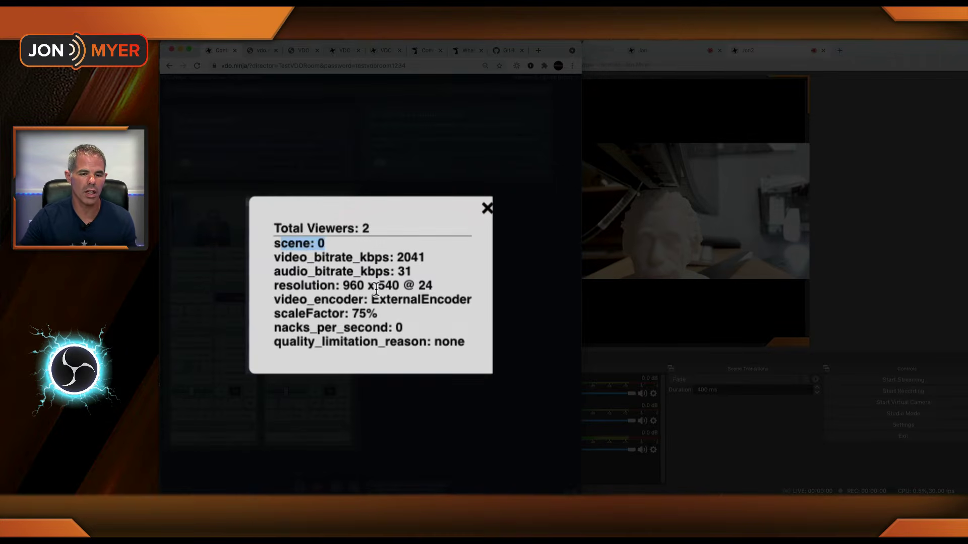
pyautogui.click(487, 208)
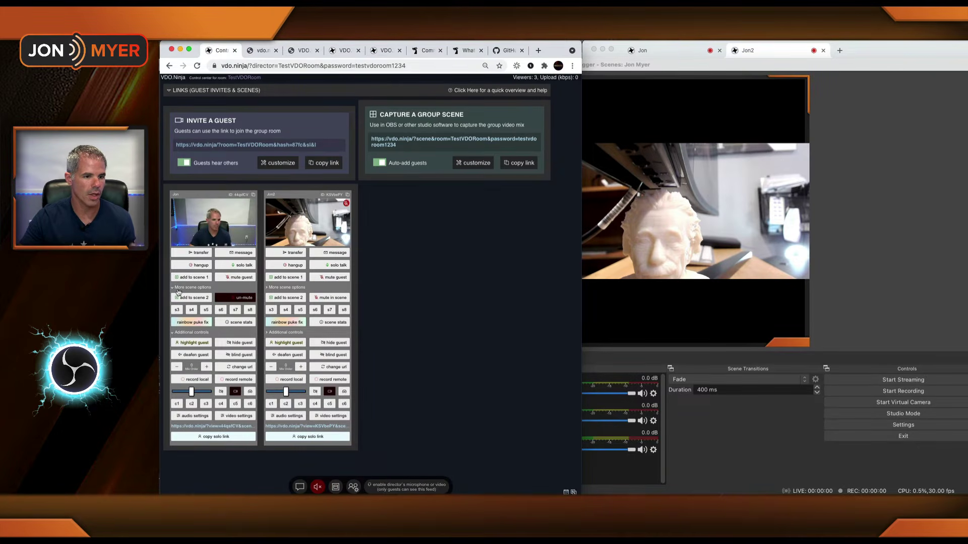
# Step: Collapse the scene options and highlight the first guest, checking OBS, then remove the highlight
pyautogui.click(173, 288)
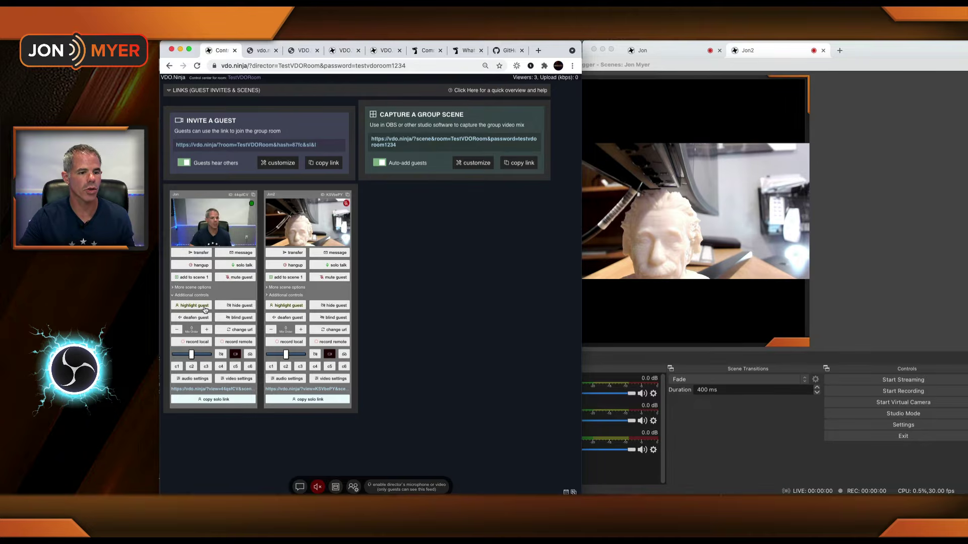
pyautogui.click(205, 306)
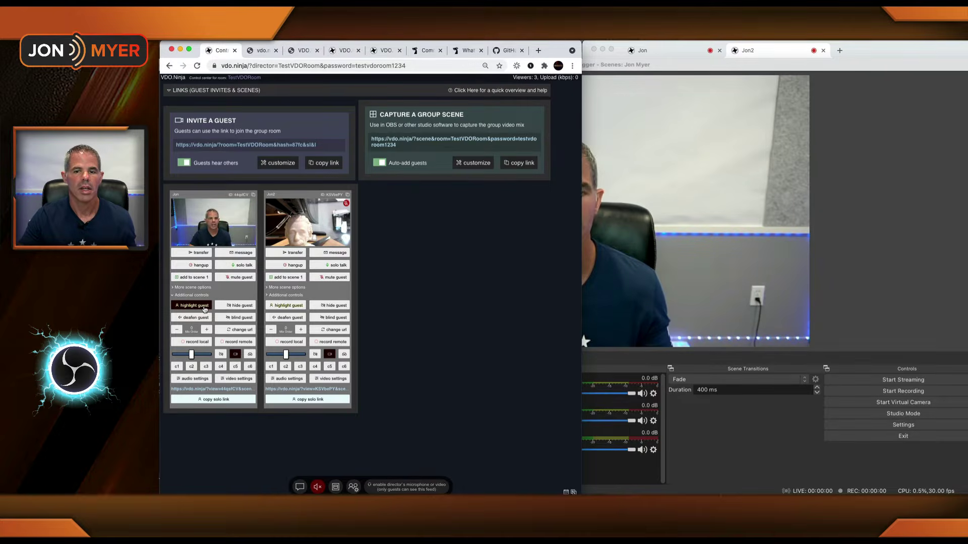
pyautogui.click(904, 187)
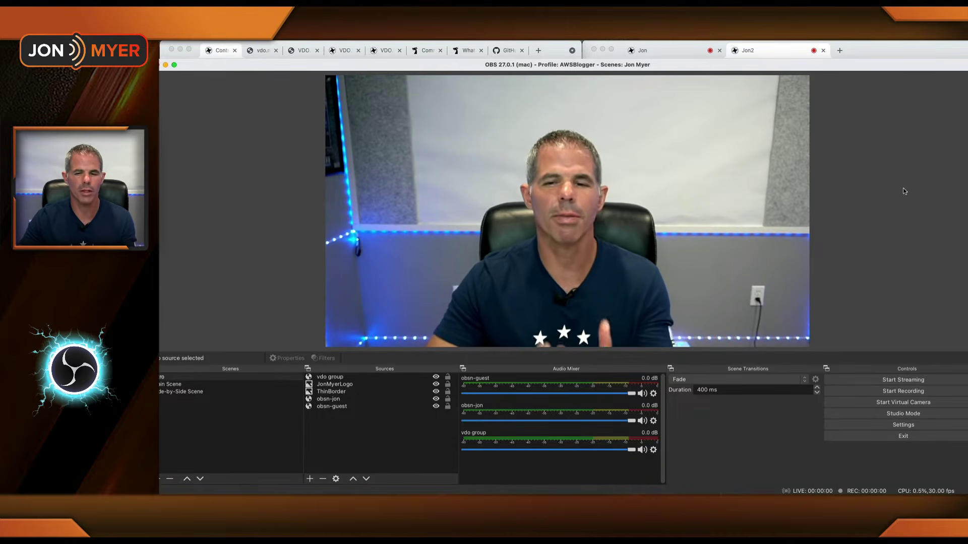
pyautogui.click(222, 50)
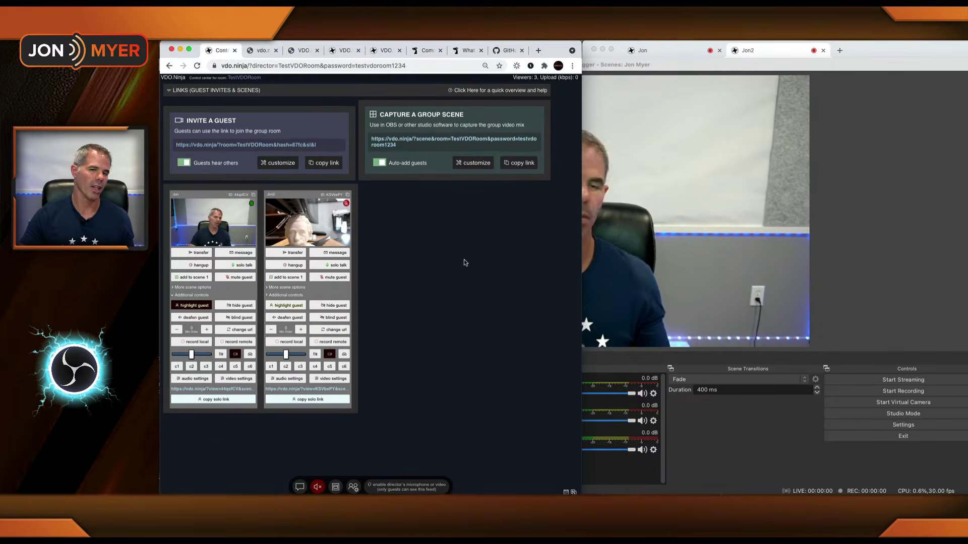
pyautogui.click(197, 306)
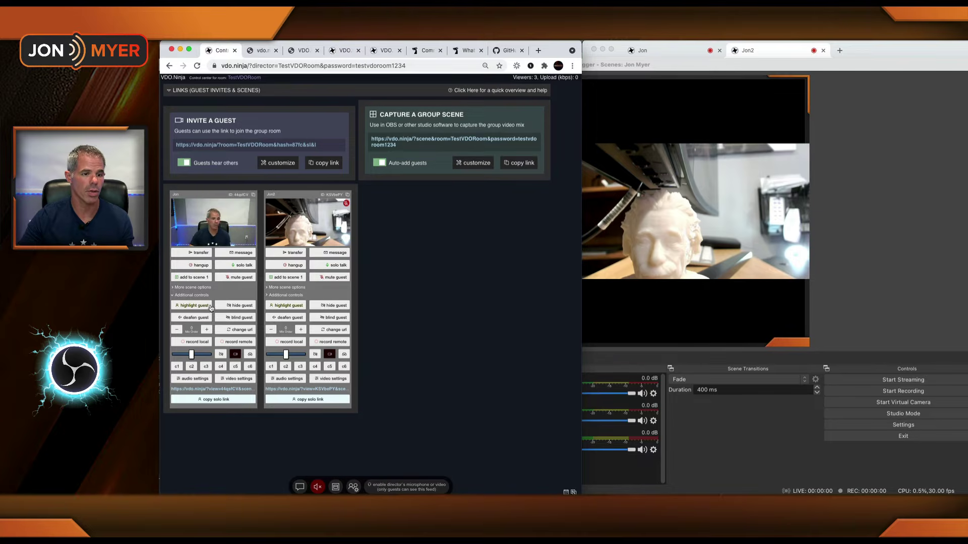
# Step: Hide the first guest's video, check OBS, unhide it, and bring up the guest's window
pyautogui.click(249, 307)
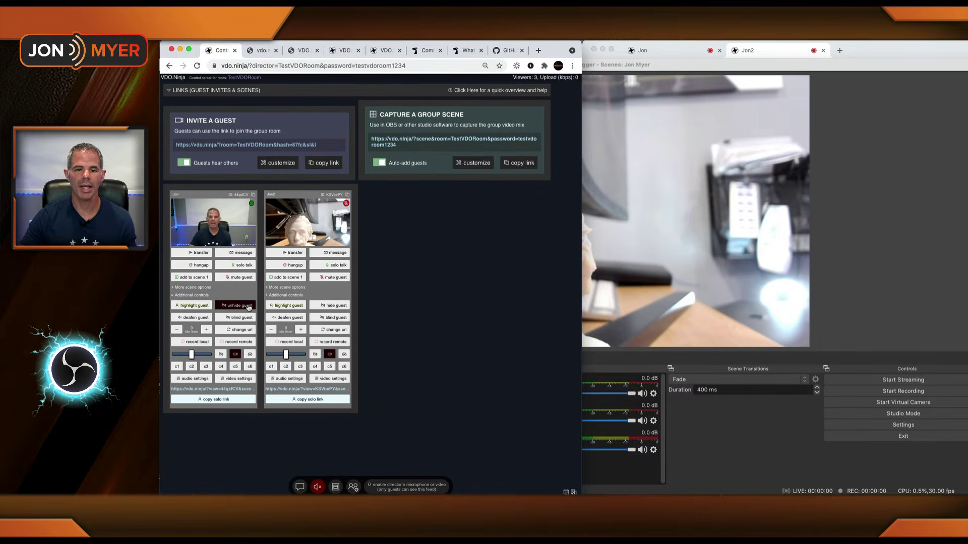
pyautogui.click(882, 207)
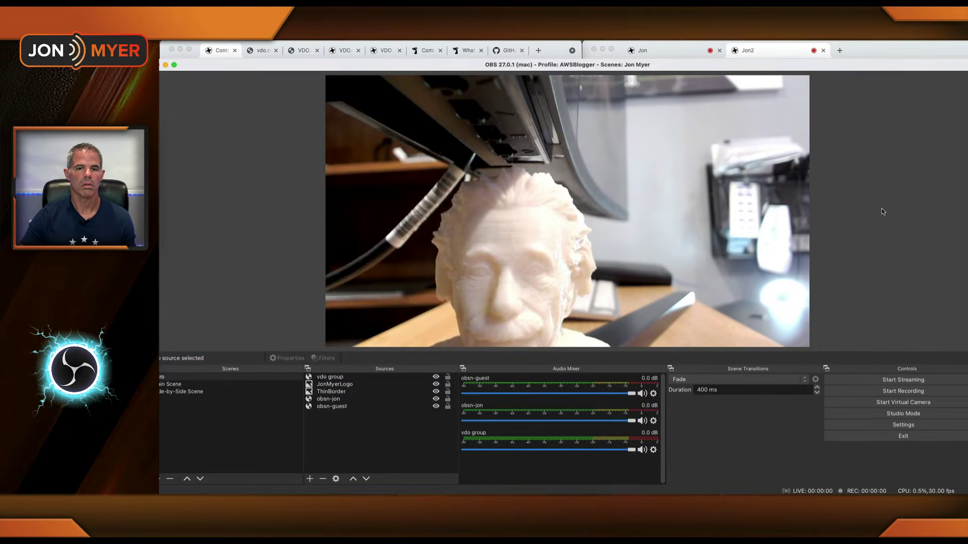
pyautogui.click(217, 50)
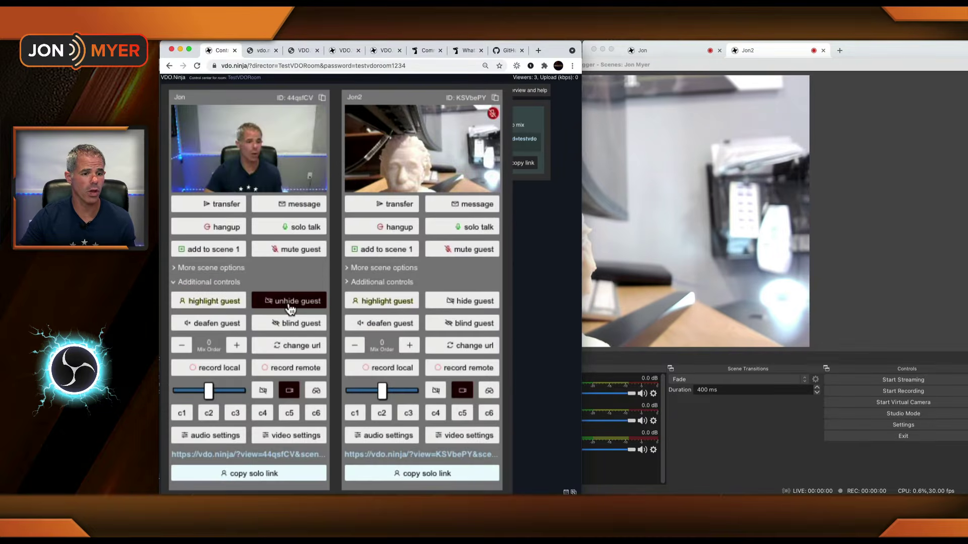
pyautogui.click(290, 305)
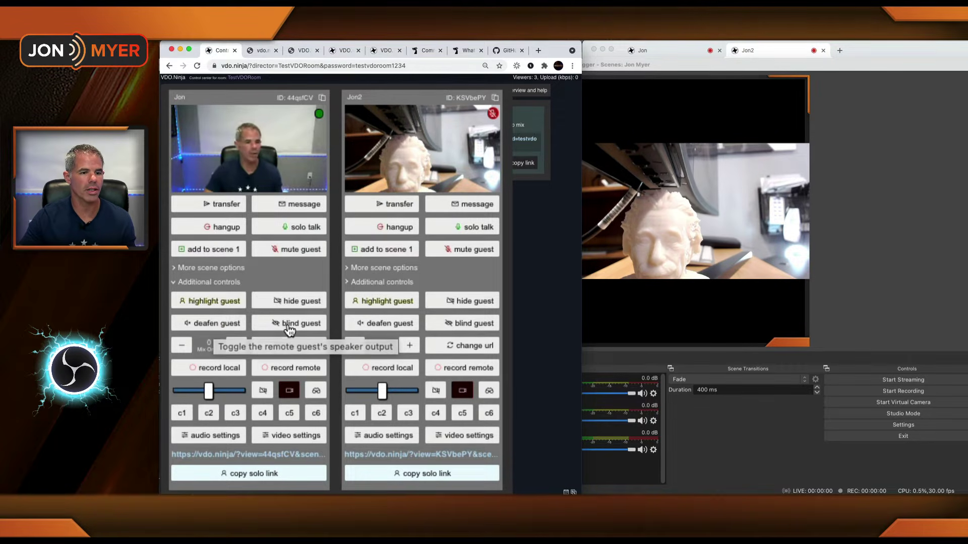
pyautogui.click(651, 51)
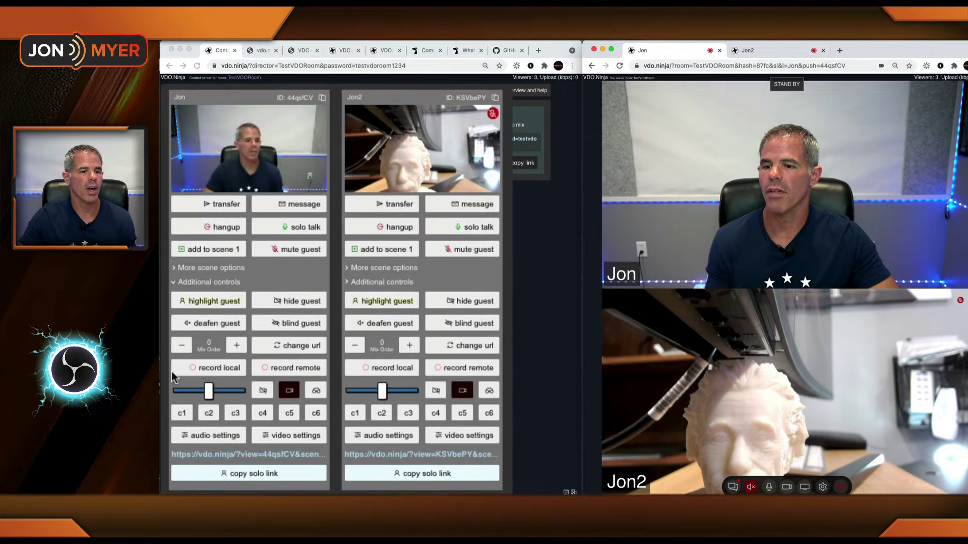
pyautogui.click(279, 330)
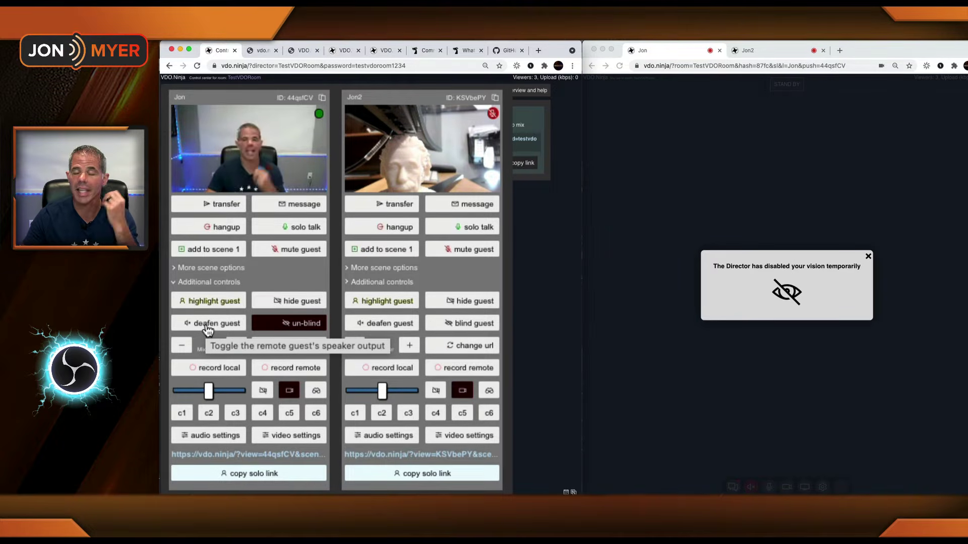
pyautogui.click(277, 325)
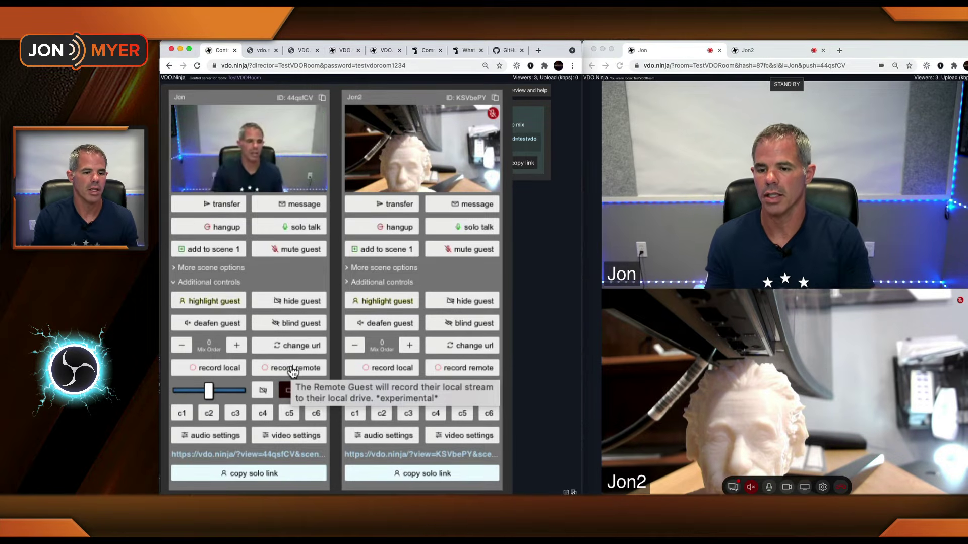
pyautogui.click(263, 398)
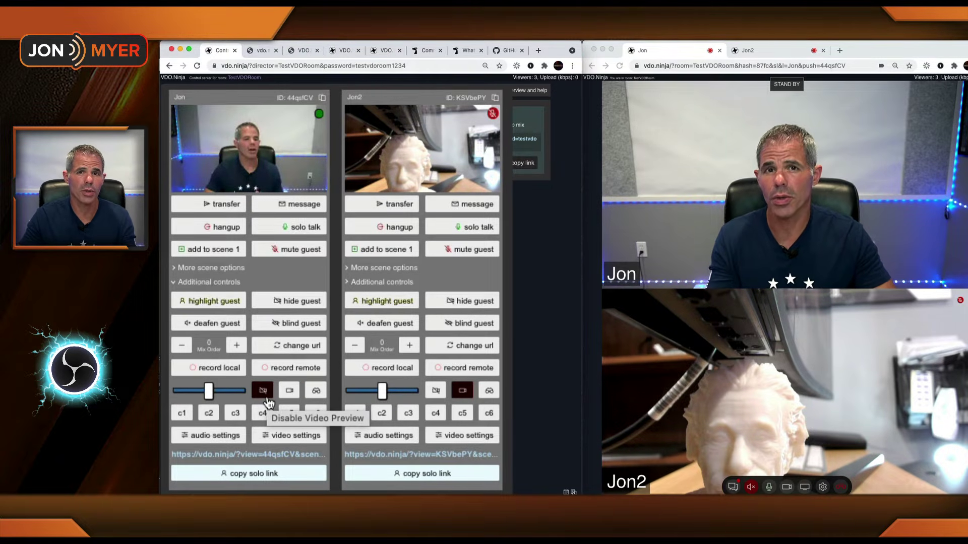
pyautogui.moveTo(243, 182)
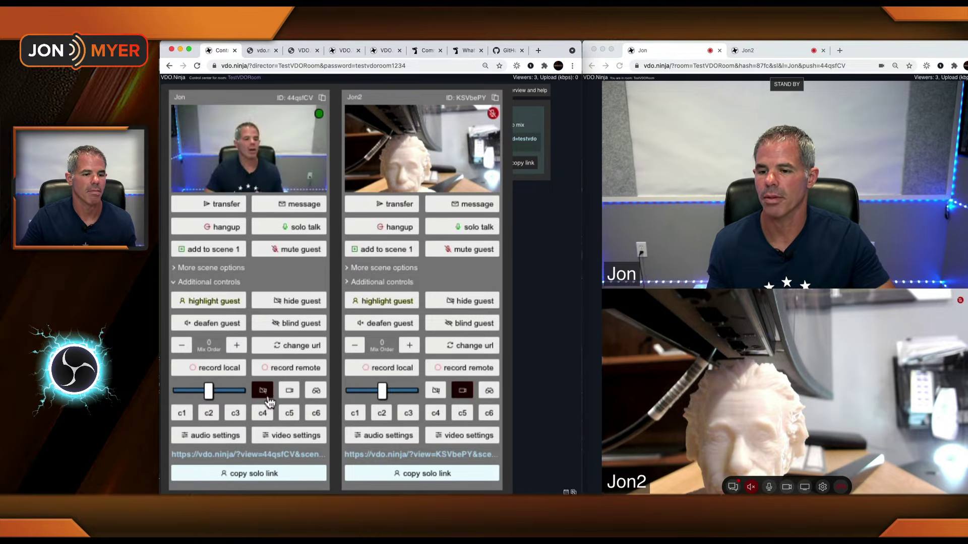
pyautogui.click(291, 395)
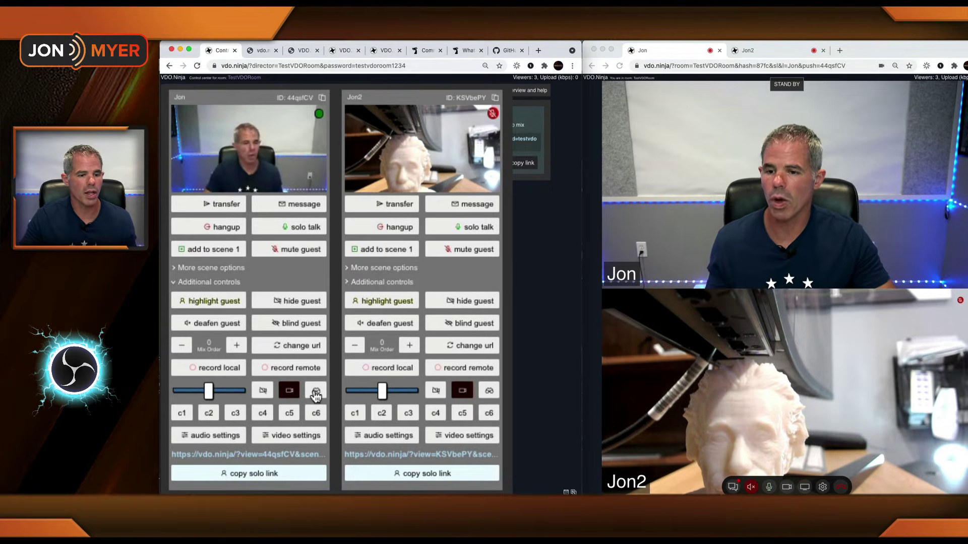
pyautogui.click(316, 394)
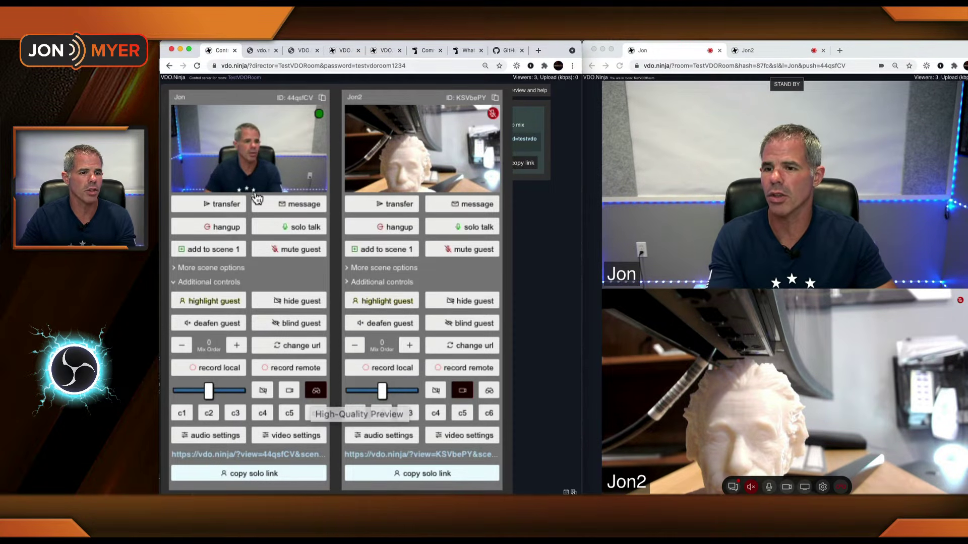
pyautogui.moveTo(249, 163)
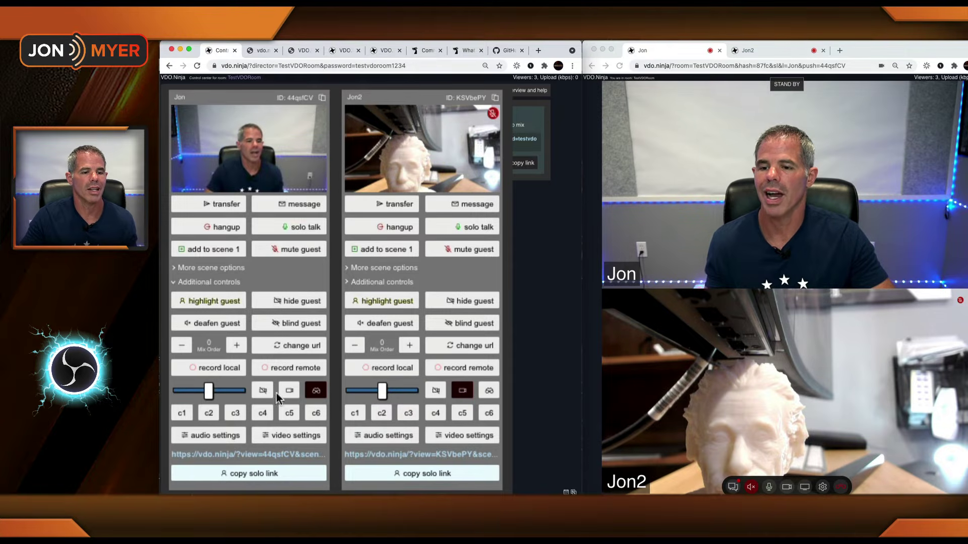
pyautogui.click(263, 391)
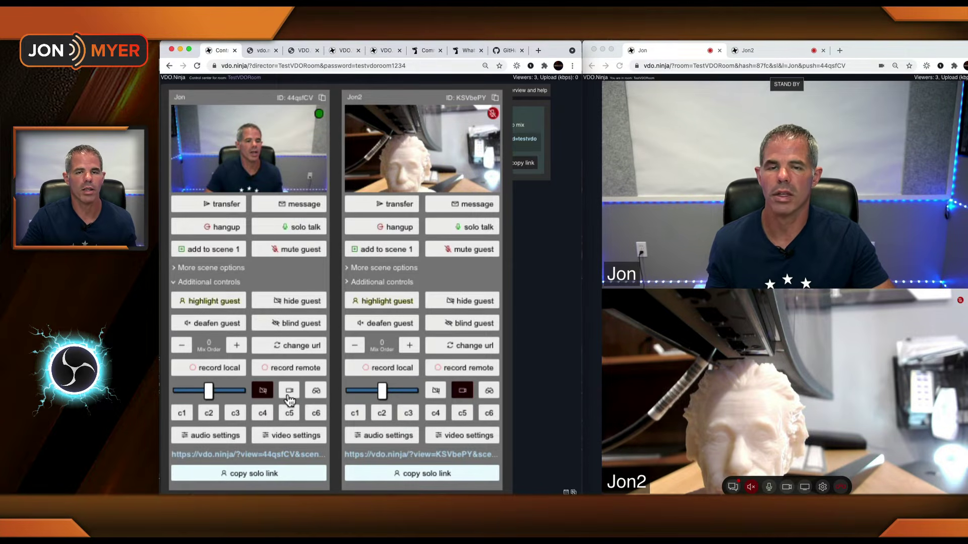
pyautogui.click(290, 397)
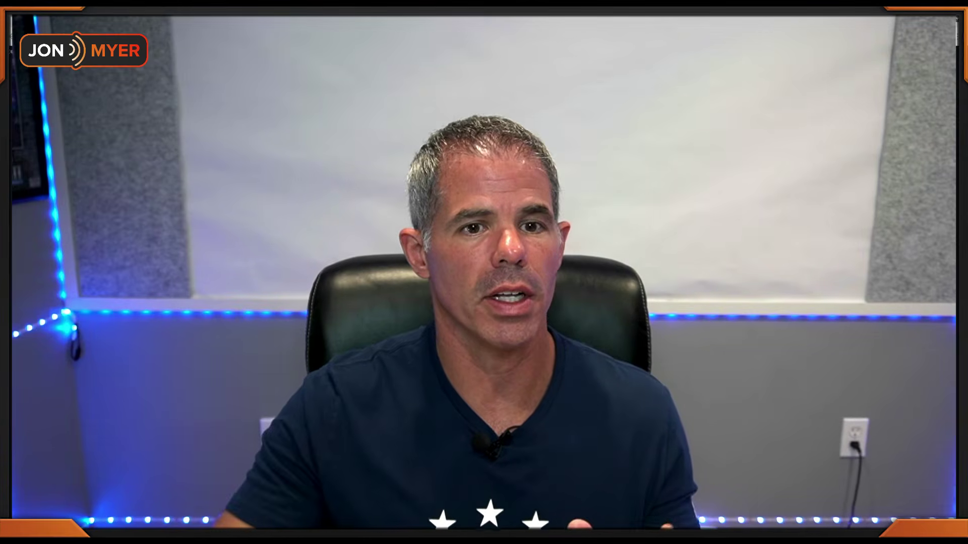
# Step: Fill in source name TestVDORoomInvite, an invite password and room TestVDORoom, then generate the links
pyautogui.click(473, 306)
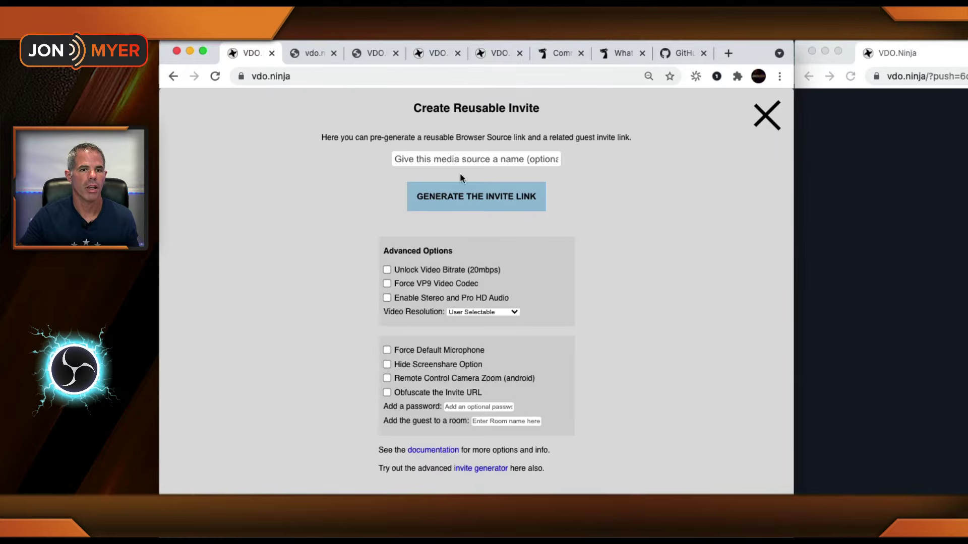
pyautogui.click(468, 160)
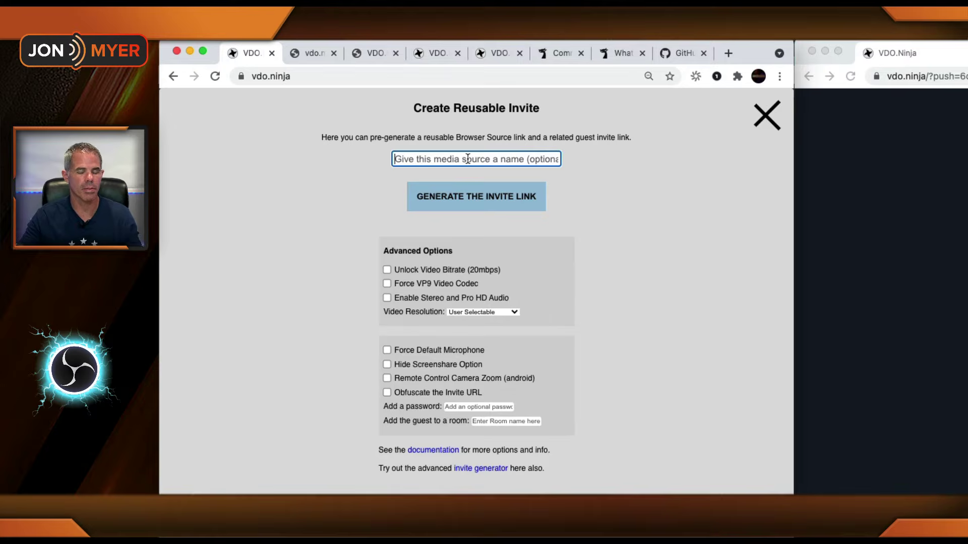
pyautogui.write('Test')
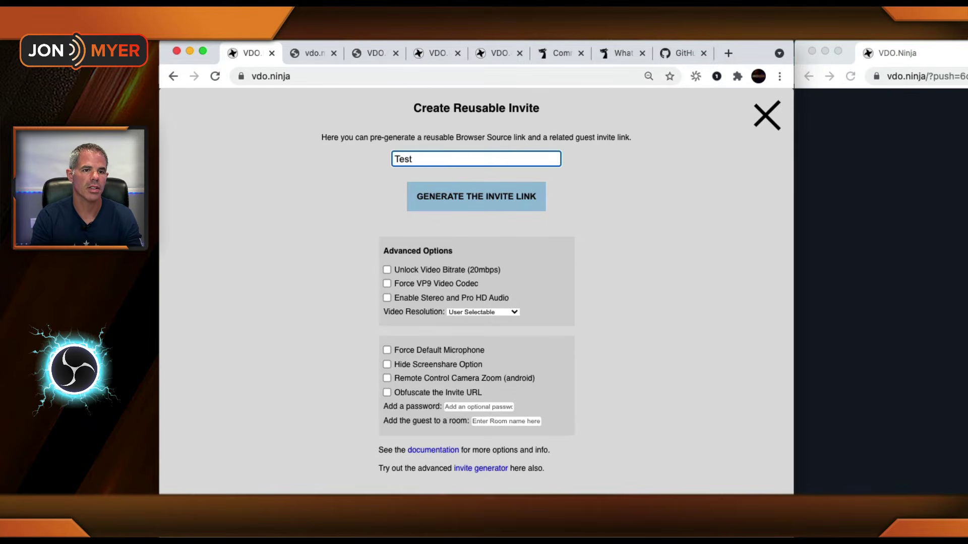
pyautogui.write('VDORoomInvite')
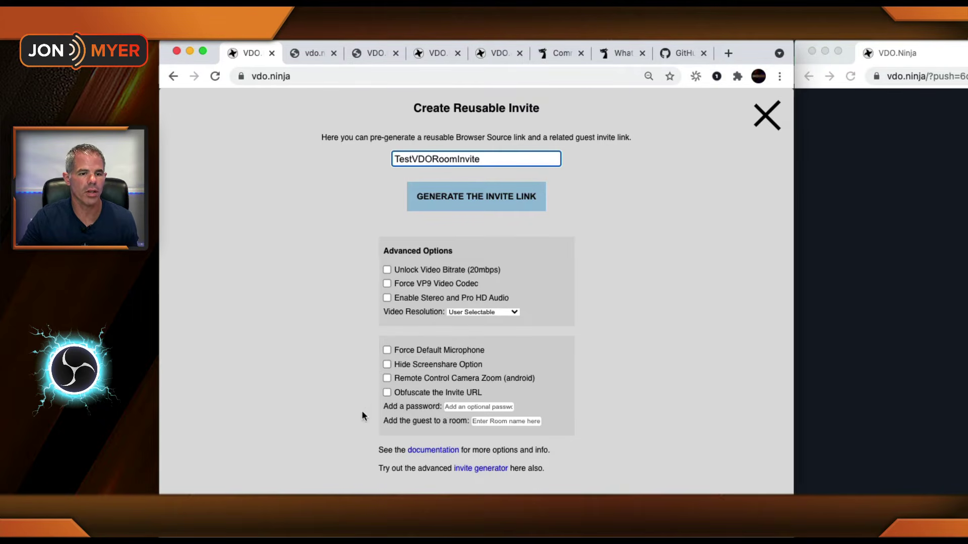
pyautogui.click(479, 405)
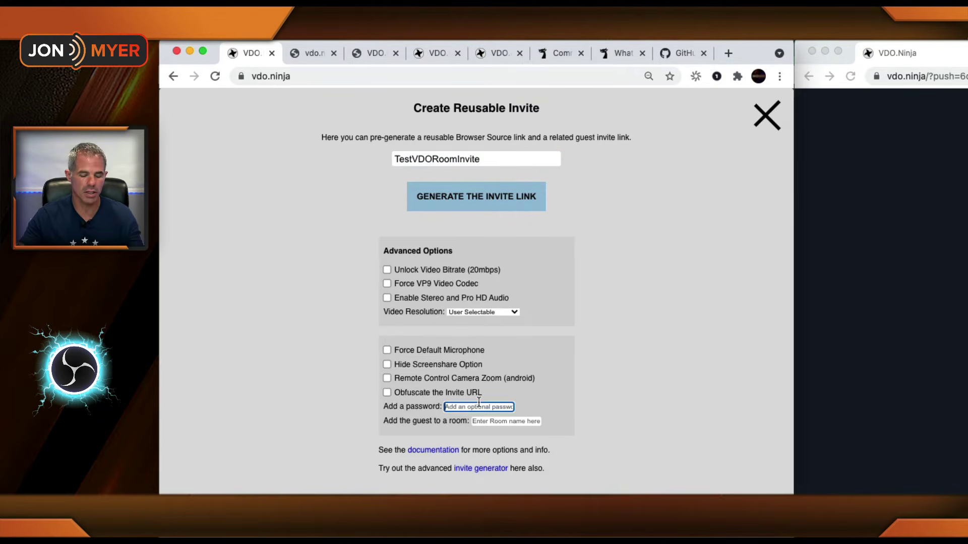
pyautogui.write('testvdoroo')
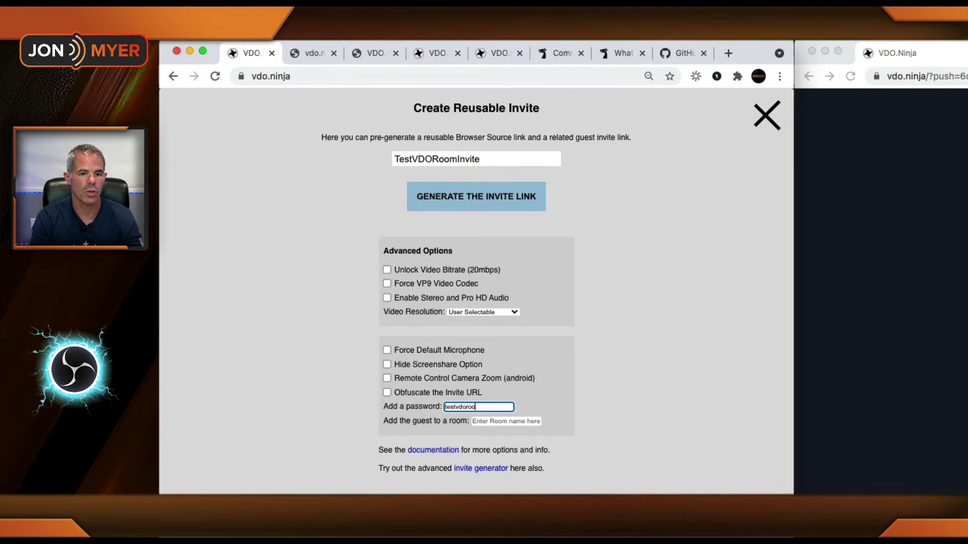
pyautogui.press('super+a')
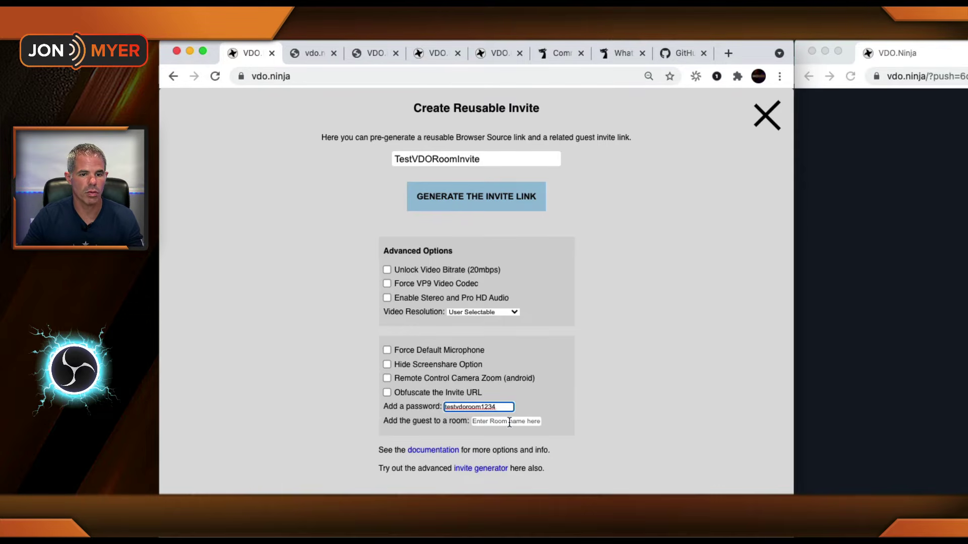
pyautogui.click(510, 422)
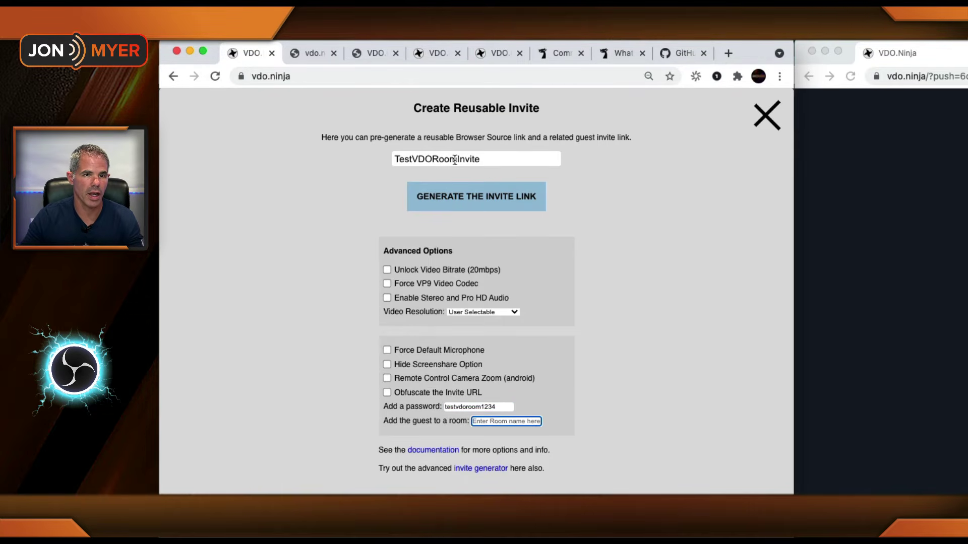
pyautogui.moveTo(455, 159); pyautogui.dragTo(340, 159)
pyautogui.hotkey('ctrl', 'c')
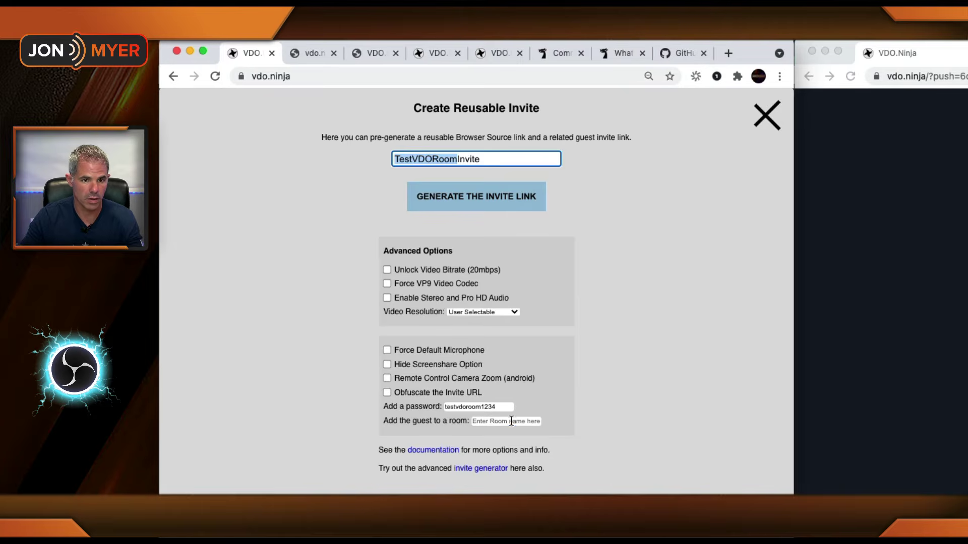
pyautogui.click(512, 421)
pyautogui.hotkey('ctrl', 'v')
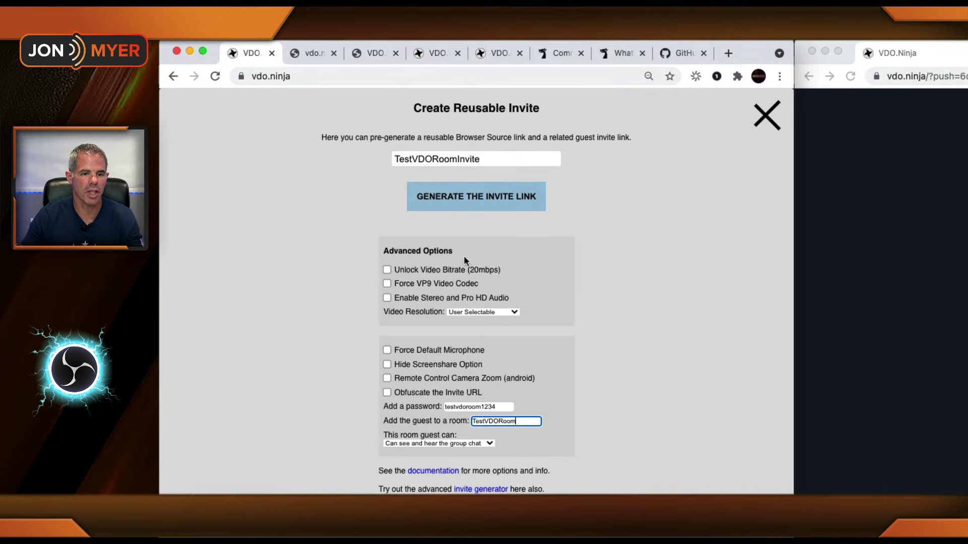
pyautogui.click(479, 202)
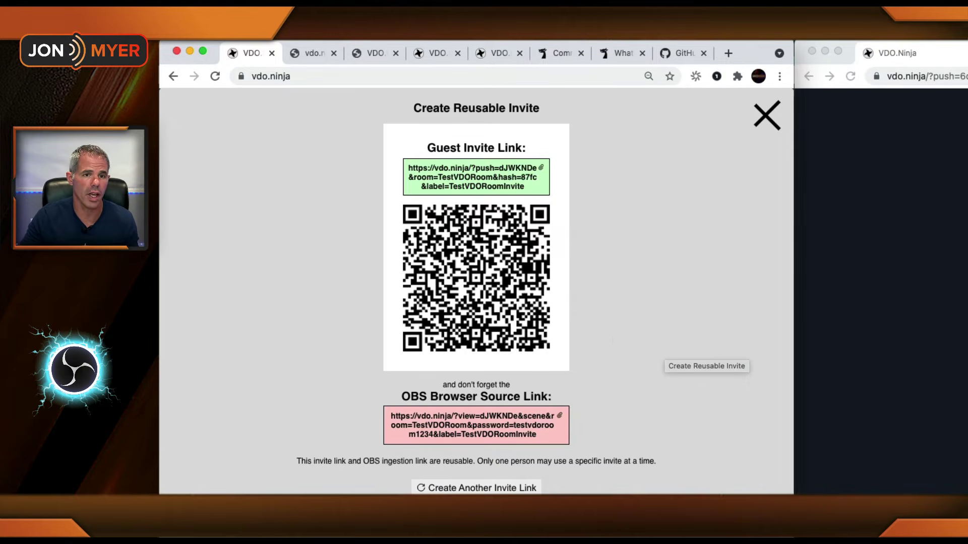
# Step: Drag the green guest invite link into the guest browser window to join TestVDORoom
pyautogui.moveTo(516, 176); pyautogui.dragTo(534, 172)
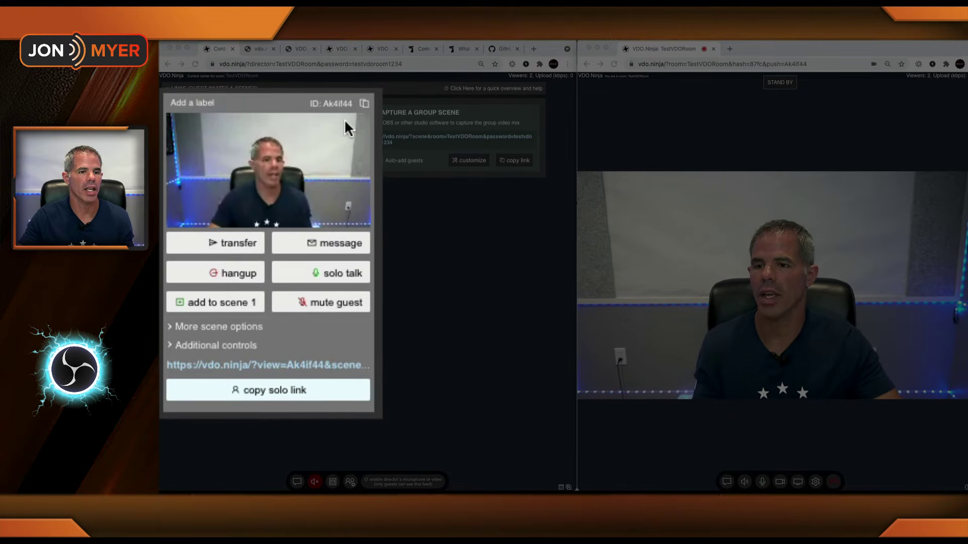
# Step: Point the vdo group source at the new guest's solo link, then hide that source in OBS
pyautogui.click(281, 394)
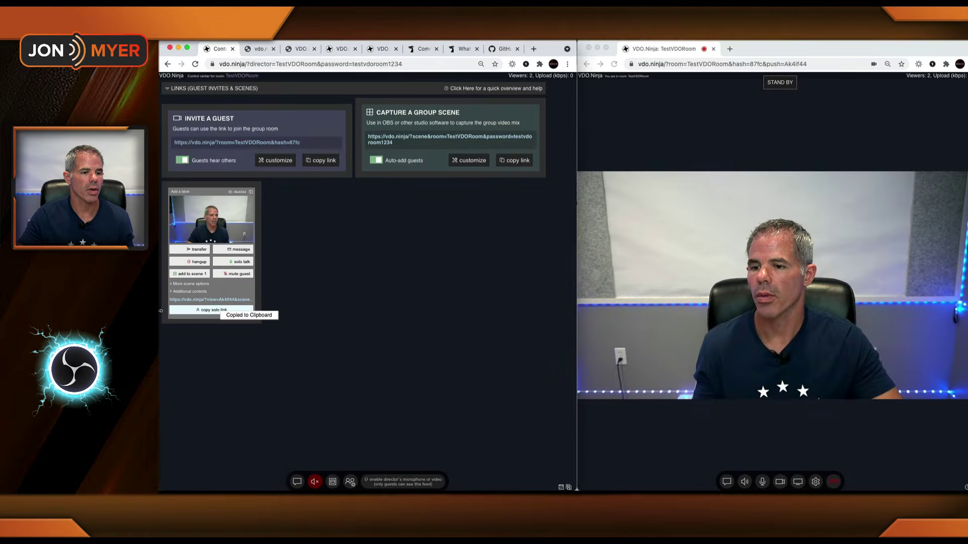
pyautogui.press('super+Tab')
pyautogui.doubleClick(337, 376)
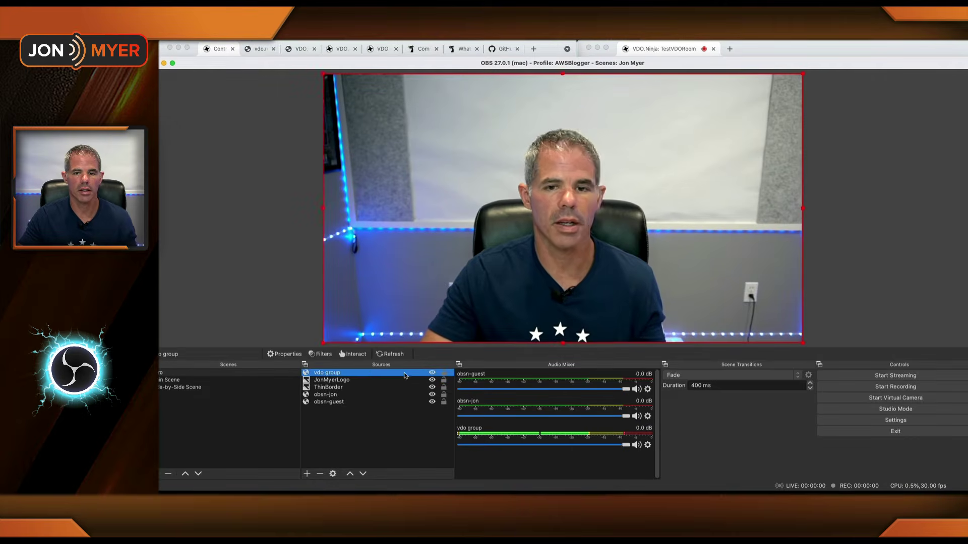
pyautogui.tripleClick(671, 298)
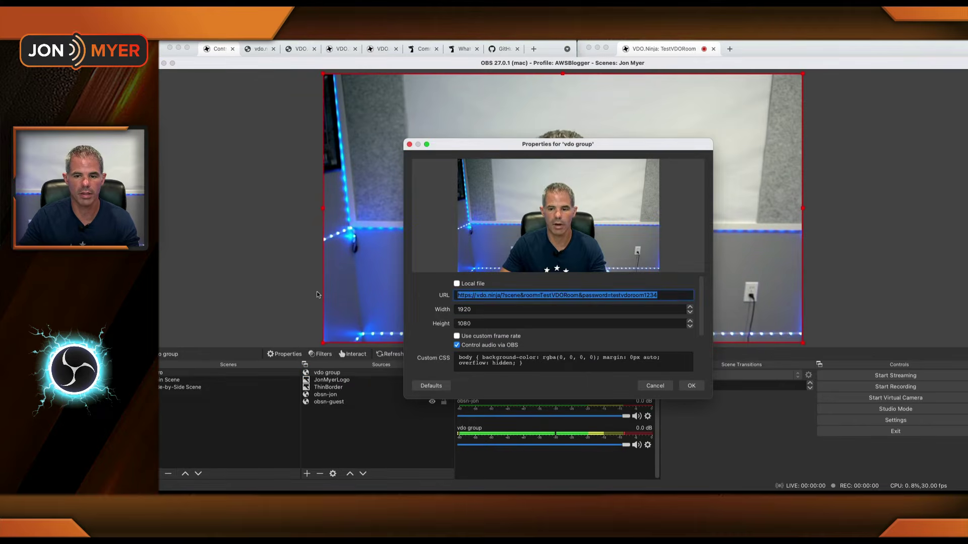
pyautogui.press('super+v')
pyautogui.press('Return')
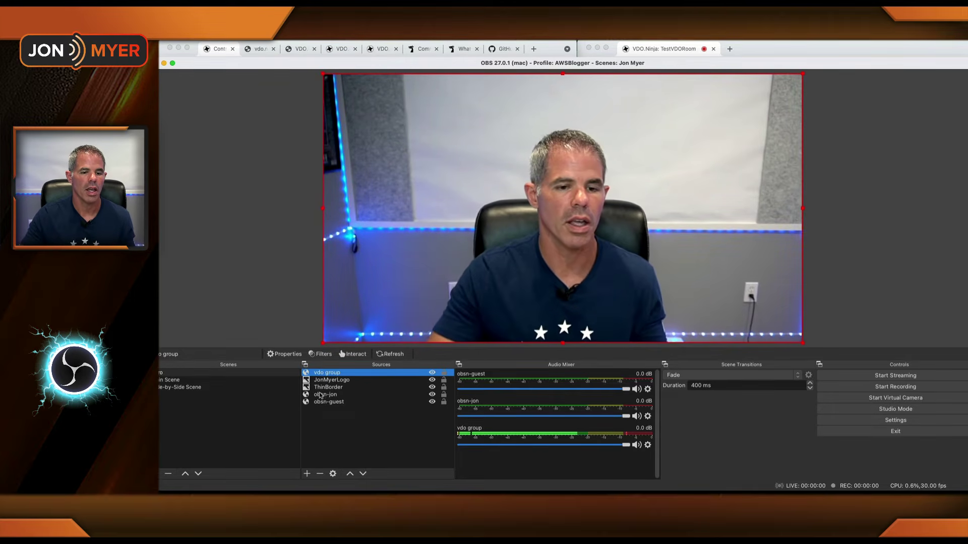
pyautogui.click(432, 372)
# Step: In Main Scene, replace the obsn-jon source URL with the copied TestVDORoom view link
pyautogui.click(199, 380)
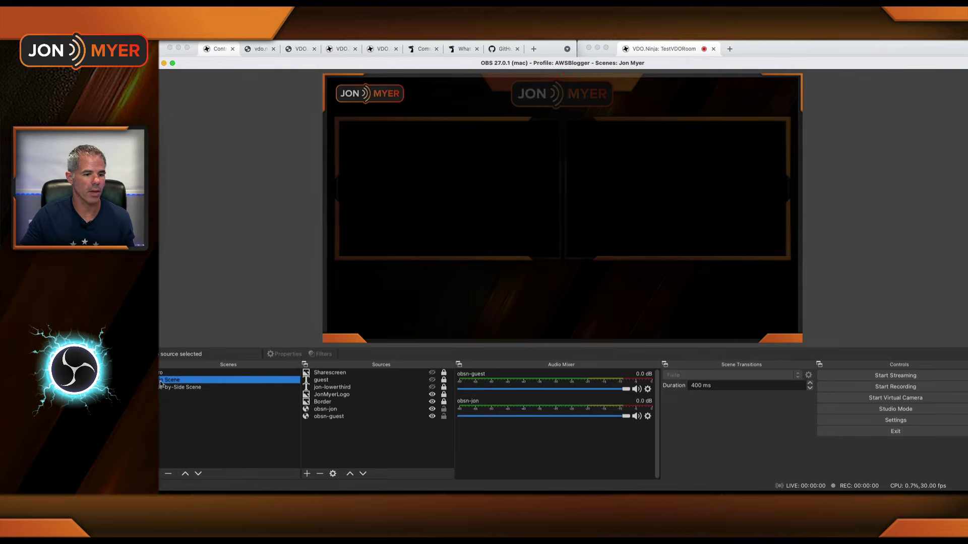
pyautogui.doubleClick(328, 409)
pyautogui.moveTo(643, 295); pyautogui.dragTo(460, 289)
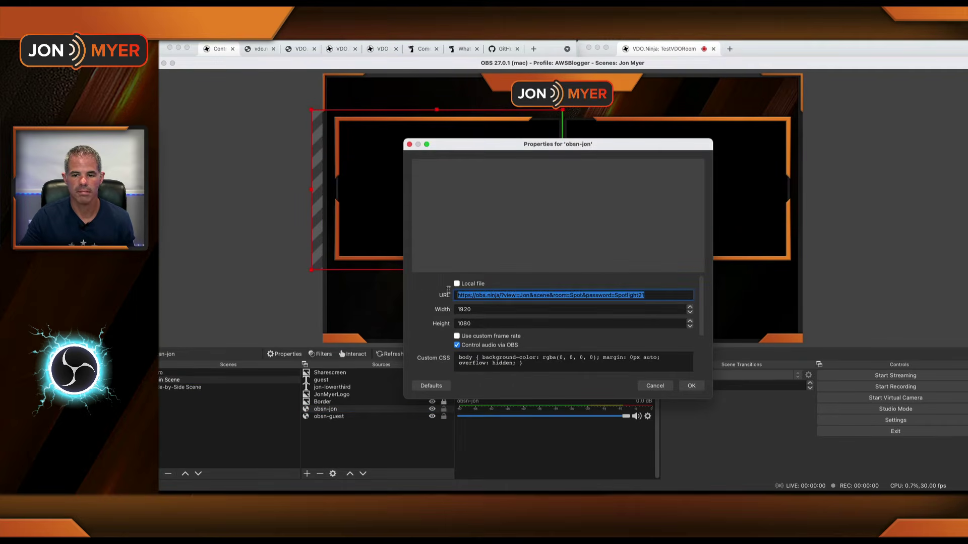
pyautogui.press('super+v')
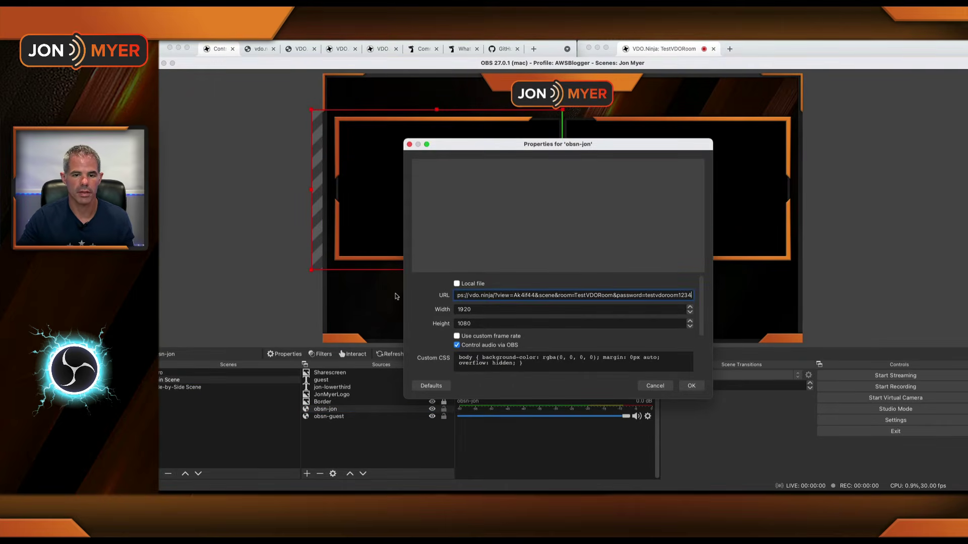
pyautogui.press('Return')
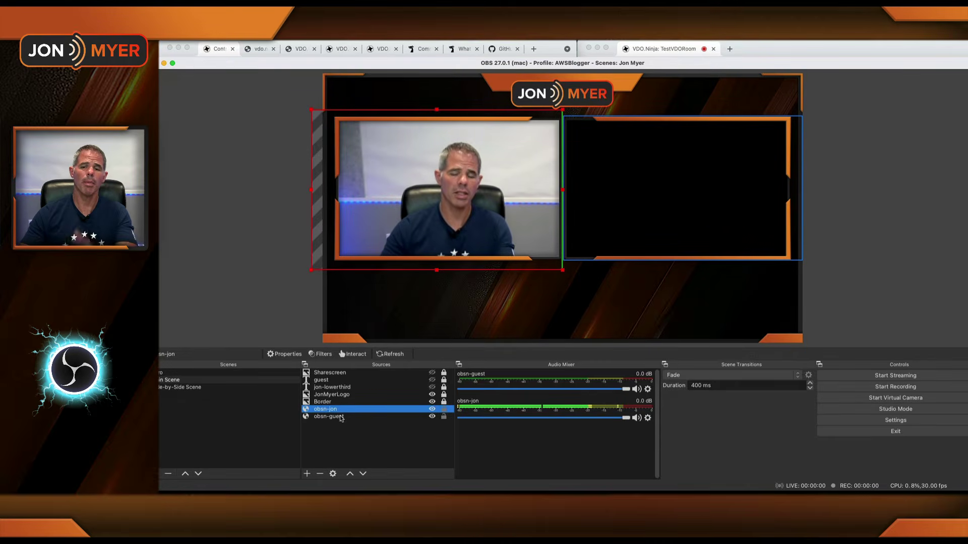
pyautogui.click(216, 50)
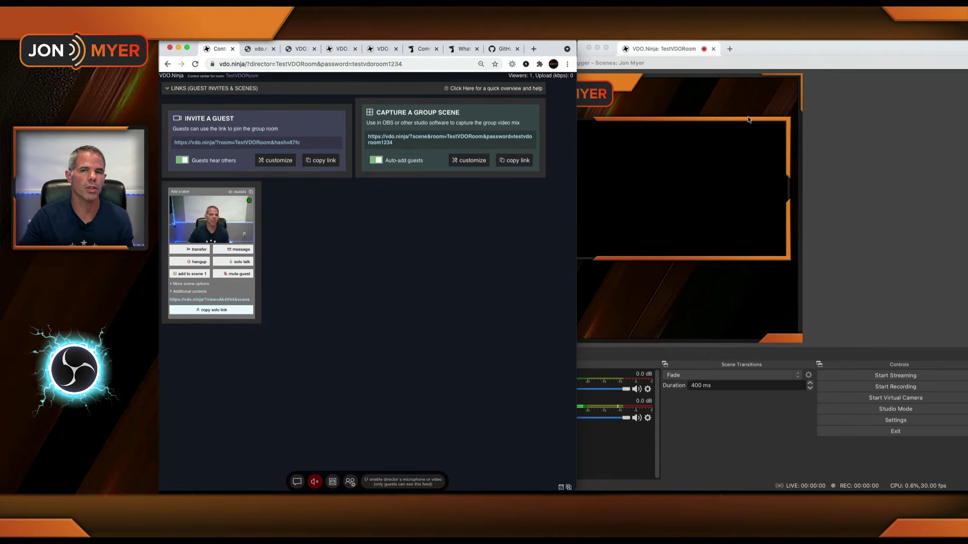
# Step: Switch to the OBSN Link Generator spreadsheet listing TestVDORoom join and OBS view links
pyautogui.press('super+Tab')
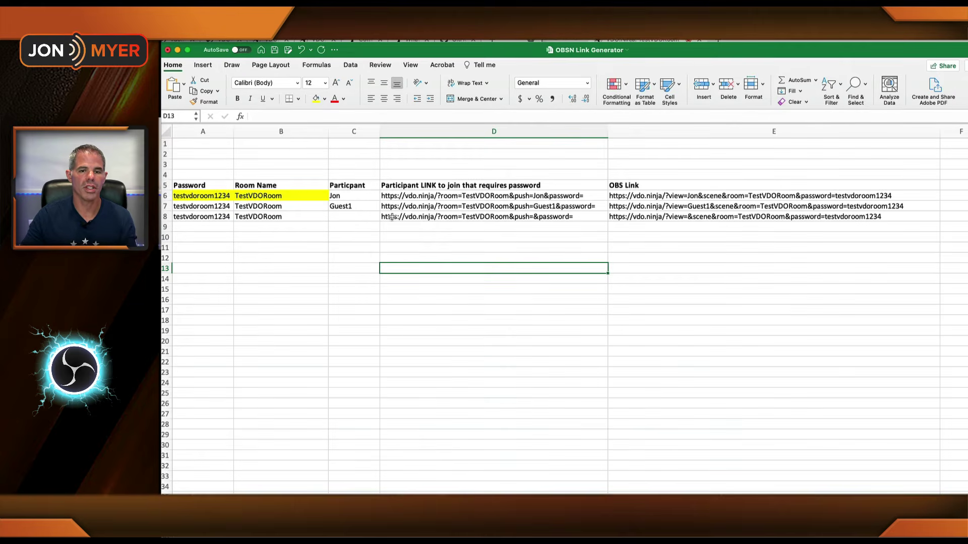
# Step: Inspect Guest1's D7 link formula, then copy Guest1's OBS view link from E7
pyautogui.click(459, 206)
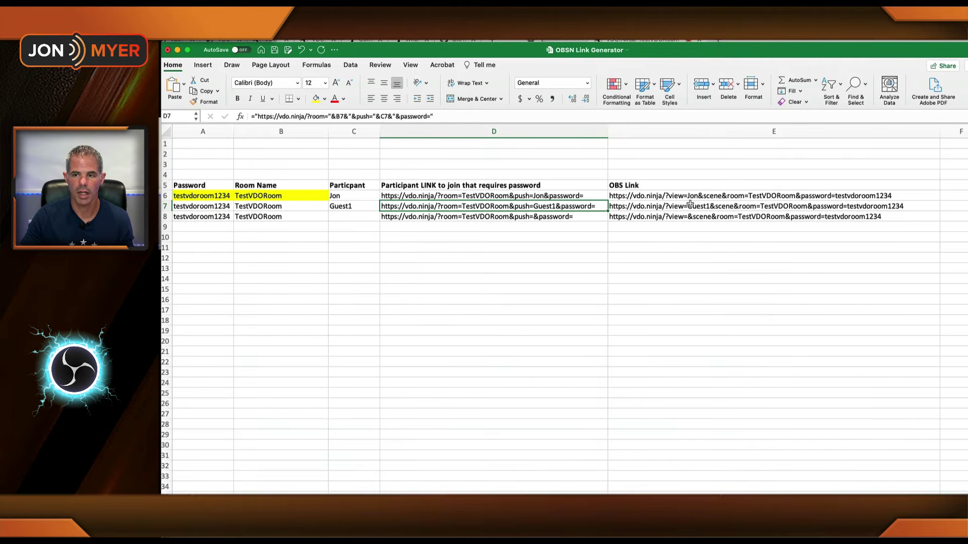
pyautogui.click(459, 115)
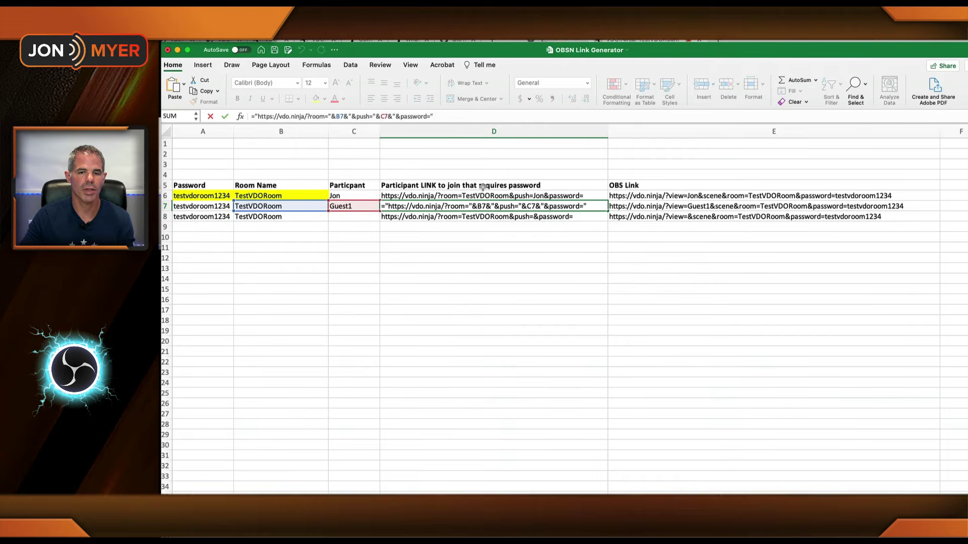
pyautogui.click(660, 207)
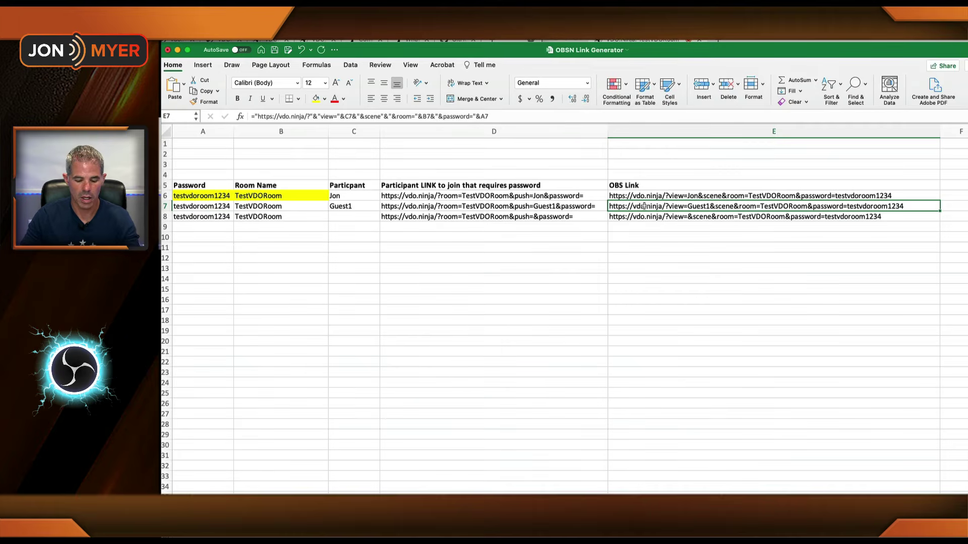
pyautogui.press('super+c')
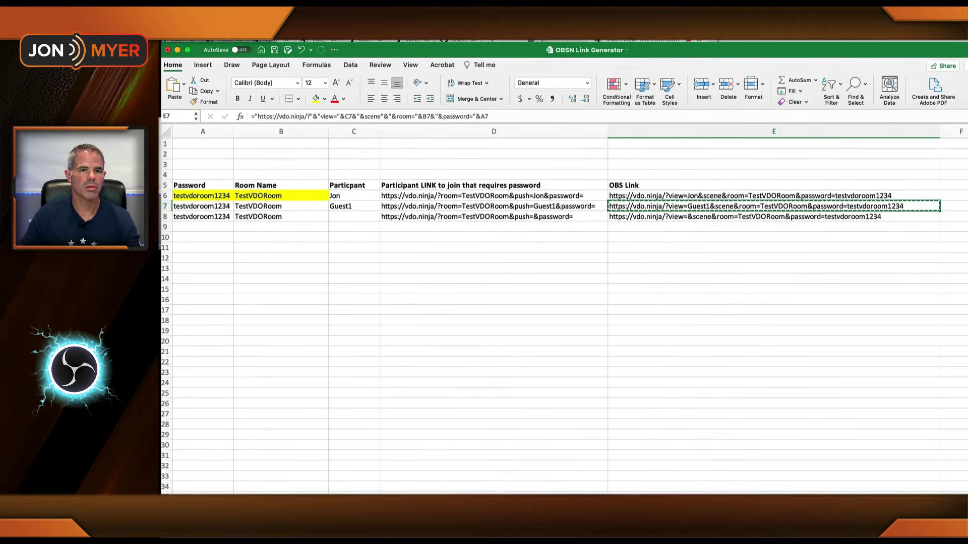
pyautogui.press('super+Tab')
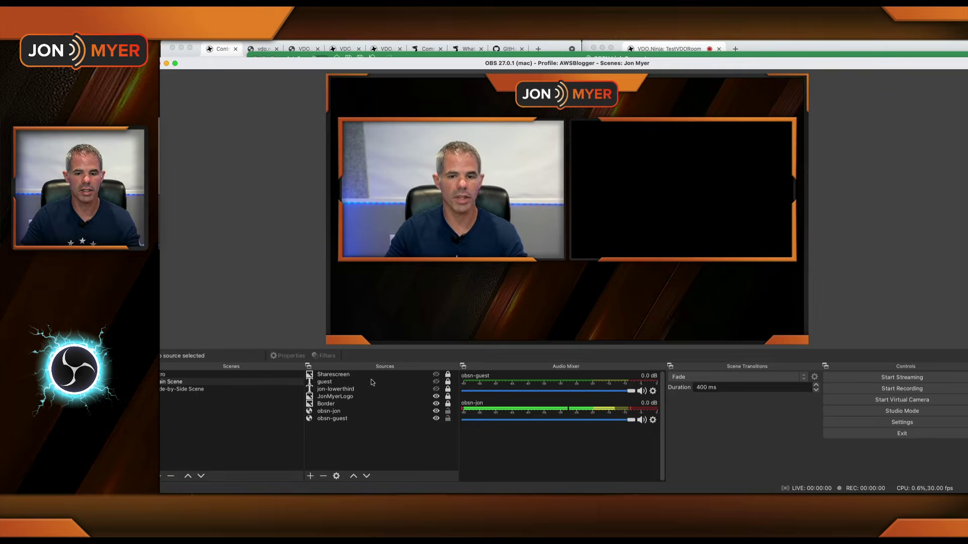
# Step: Paste Guest1's TestVDORoom view link as the obsn-guest source URL in OBS
pyautogui.doubleClick(331, 419)
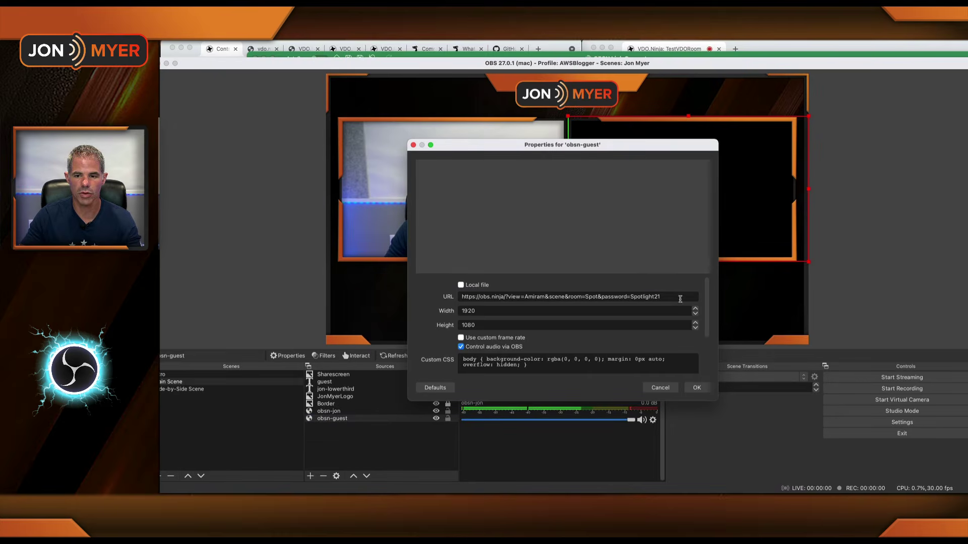
pyautogui.press('Tab')
pyautogui.press('super+v')
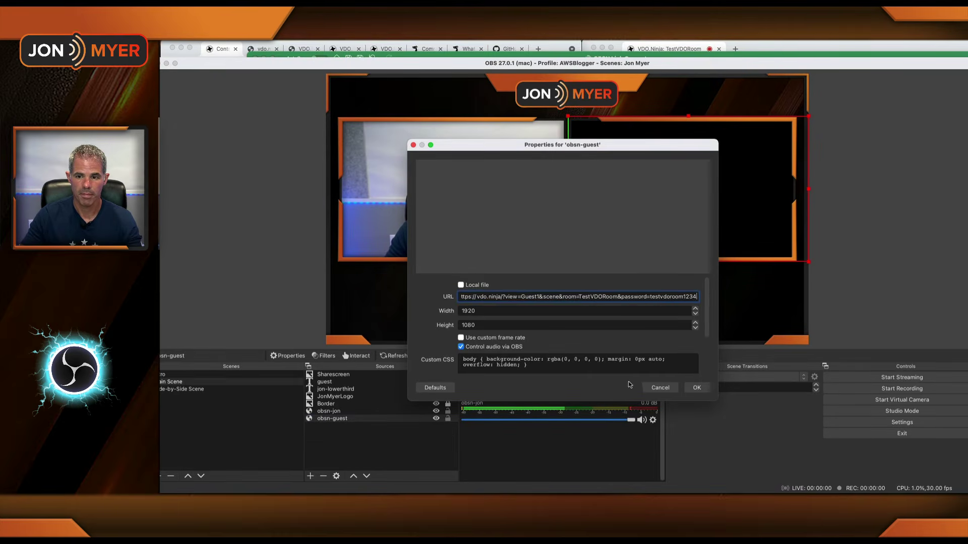
pyautogui.click(694, 388)
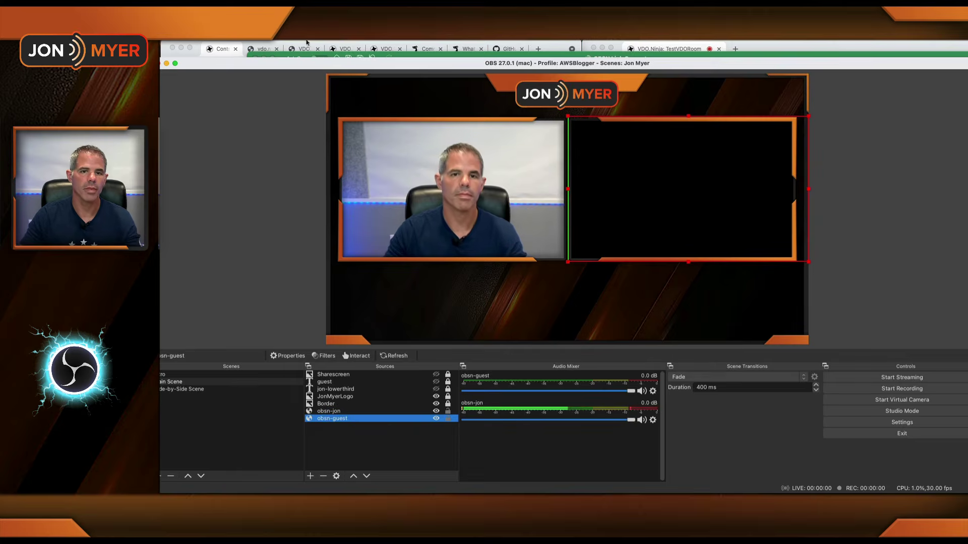
pyautogui.click(217, 55)
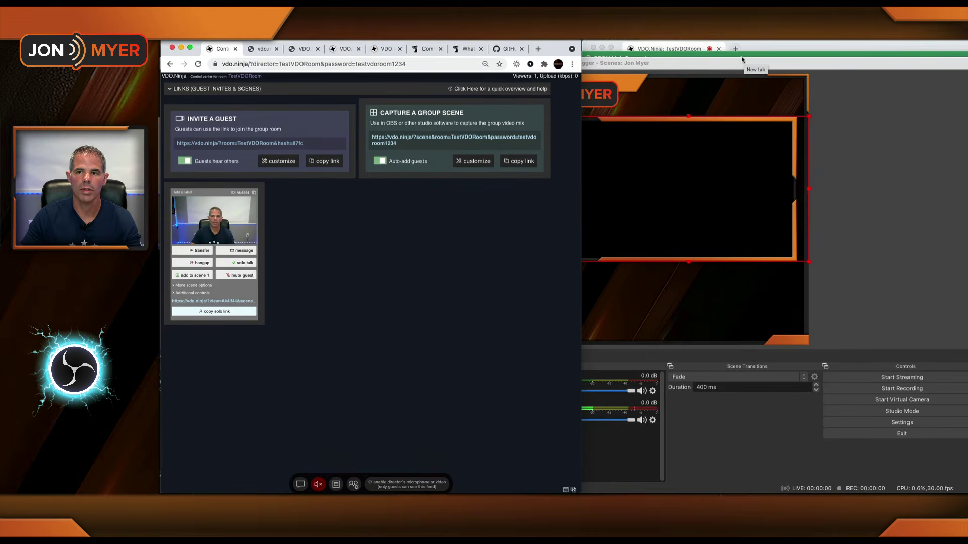
pyautogui.press('super+Tab')
# Step: Copy Guest1's D7 participant join link and load it in a new Chrome tab
pyautogui.click(491, 194)
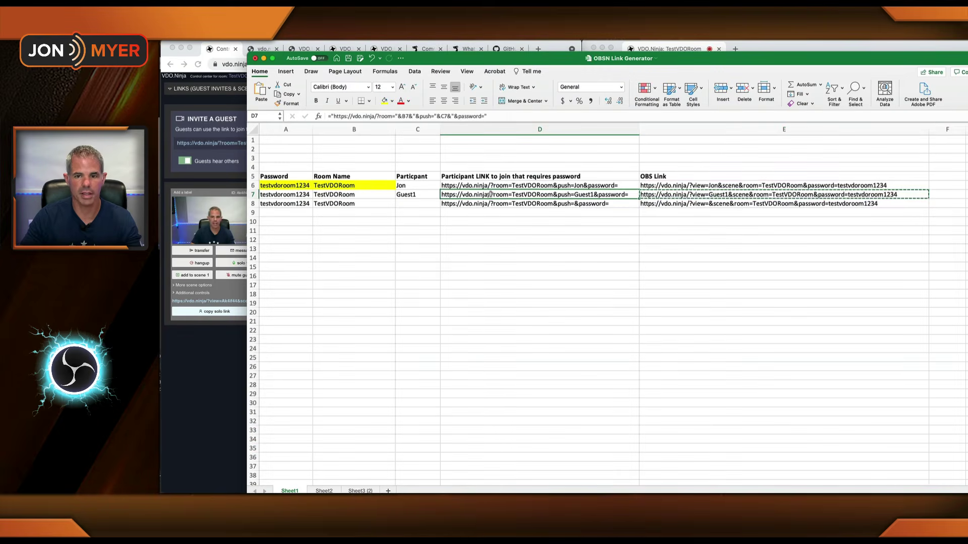
pyautogui.press('super+c')
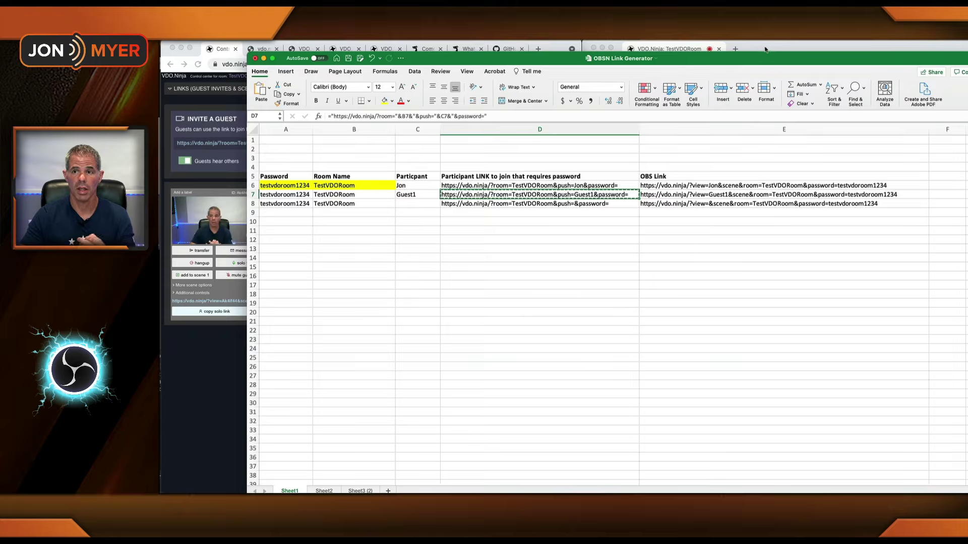
pyautogui.click(735, 48)
pyautogui.click(734, 49)
pyautogui.click(731, 64)
pyautogui.press('super+v')
pyautogui.press('Return')
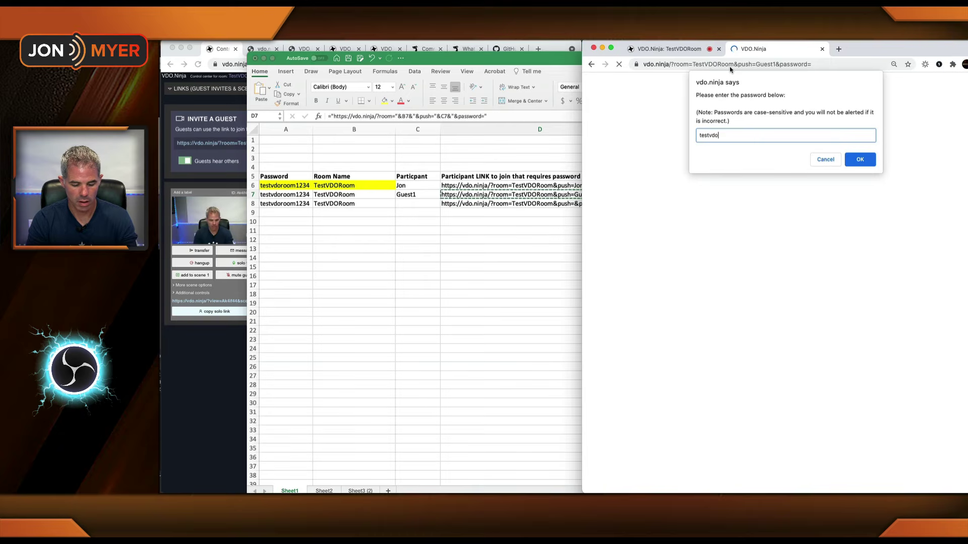
# Step: Submit the room password and join TestVDORoom on camera with speaker playback muted
pyautogui.press('Return')
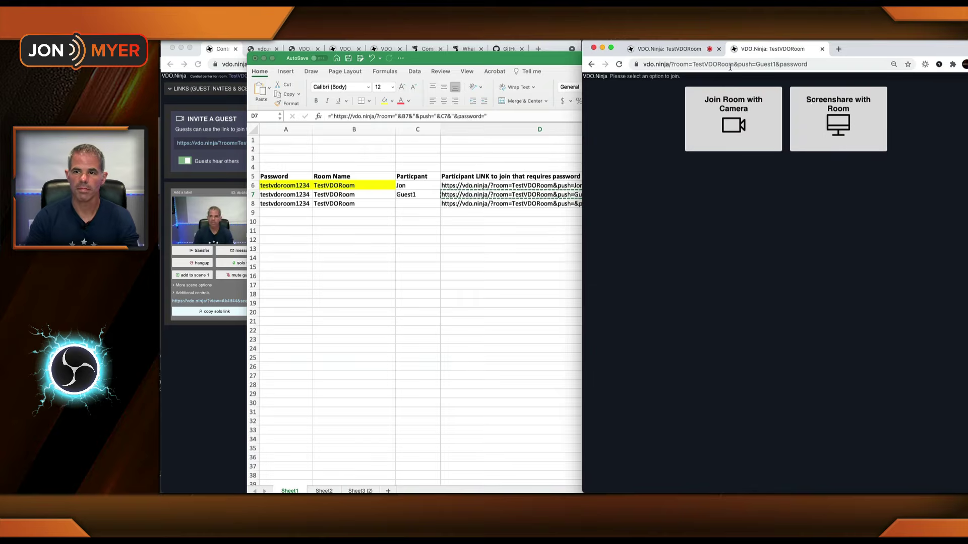
pyautogui.click(729, 126)
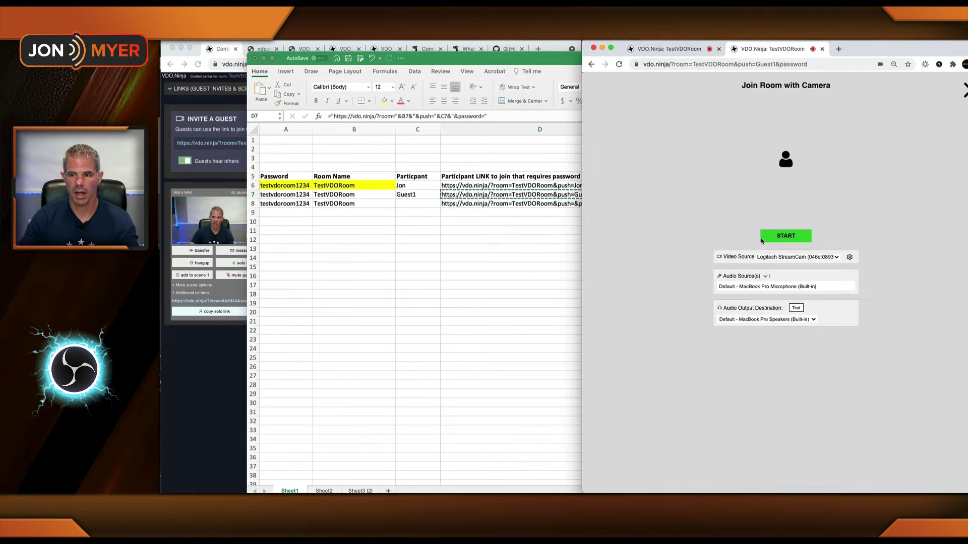
pyautogui.click(764, 278)
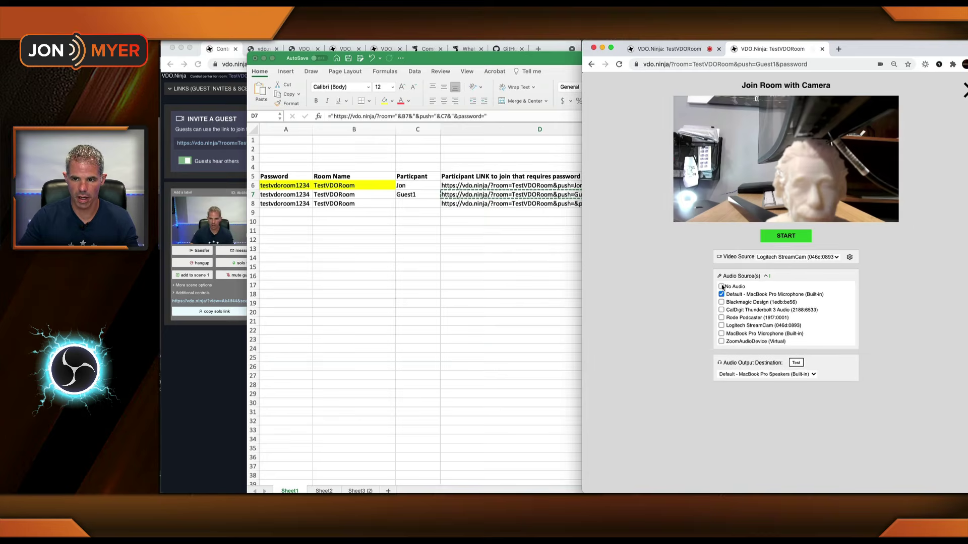
pyautogui.click(777, 235)
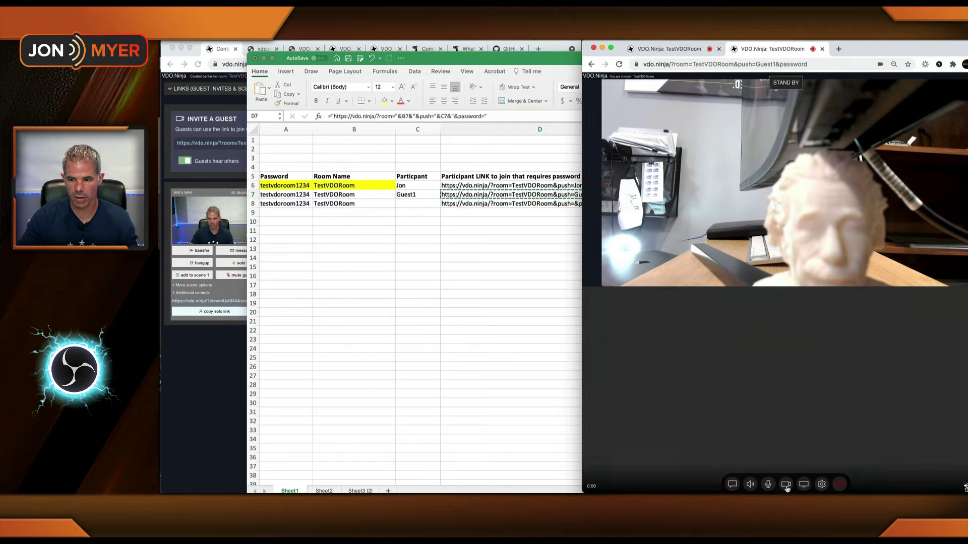
pyautogui.click(749, 480)
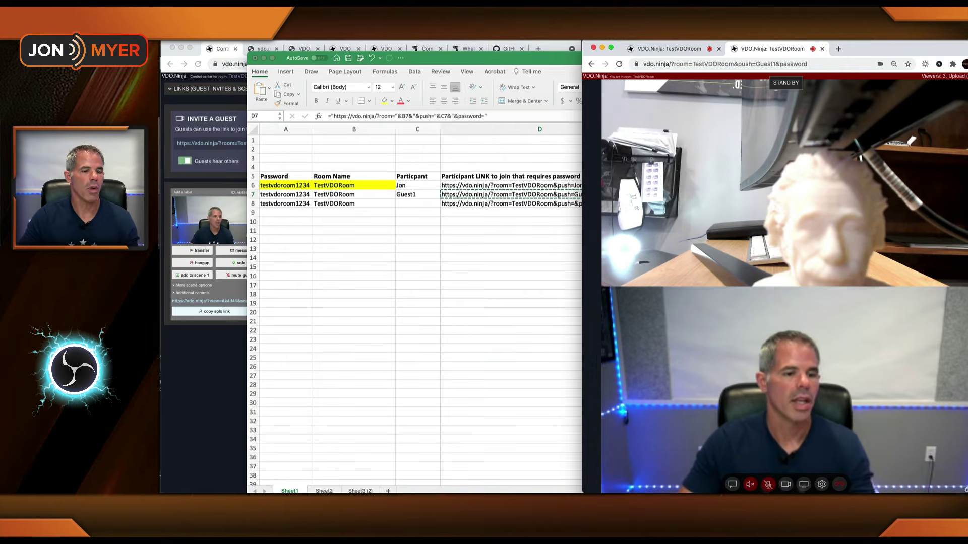
pyautogui.press('super+Tab')
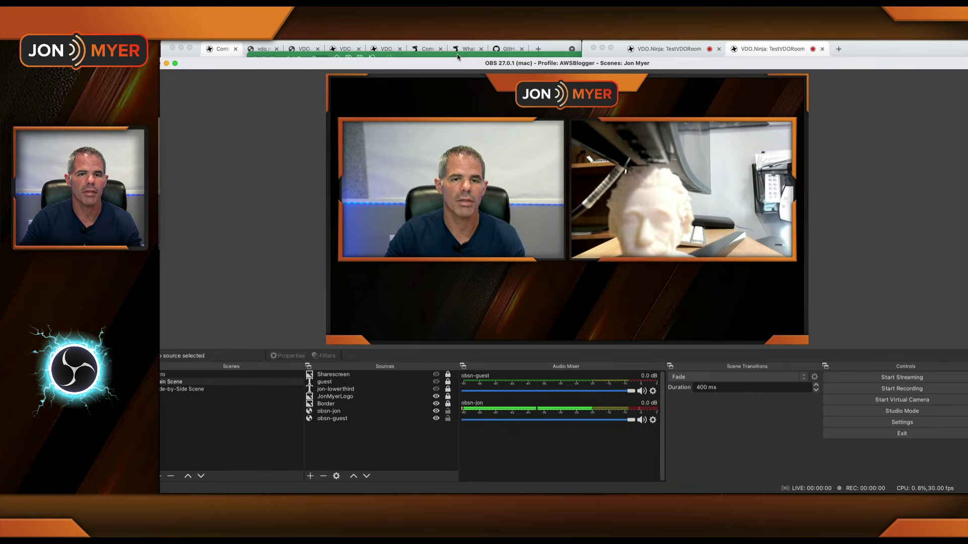
# Step: Check both guests on the director page, then go to the Invite Generator page
pyautogui.click(458, 56)
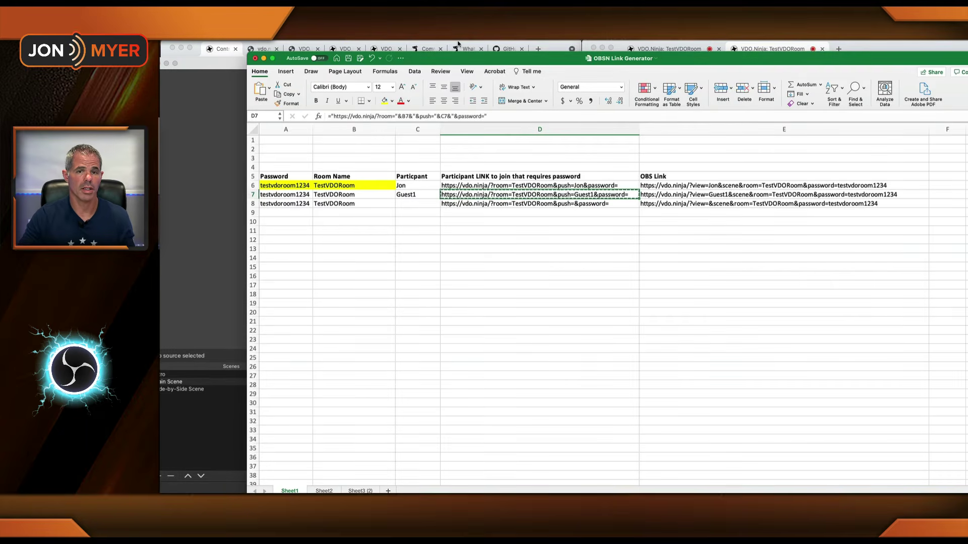
pyautogui.click(458, 43)
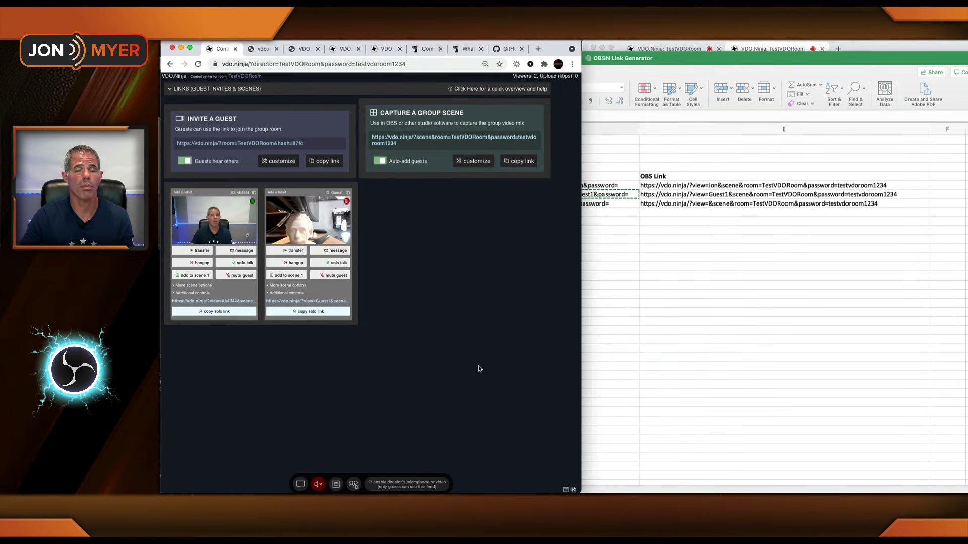
pyautogui.click(260, 54)
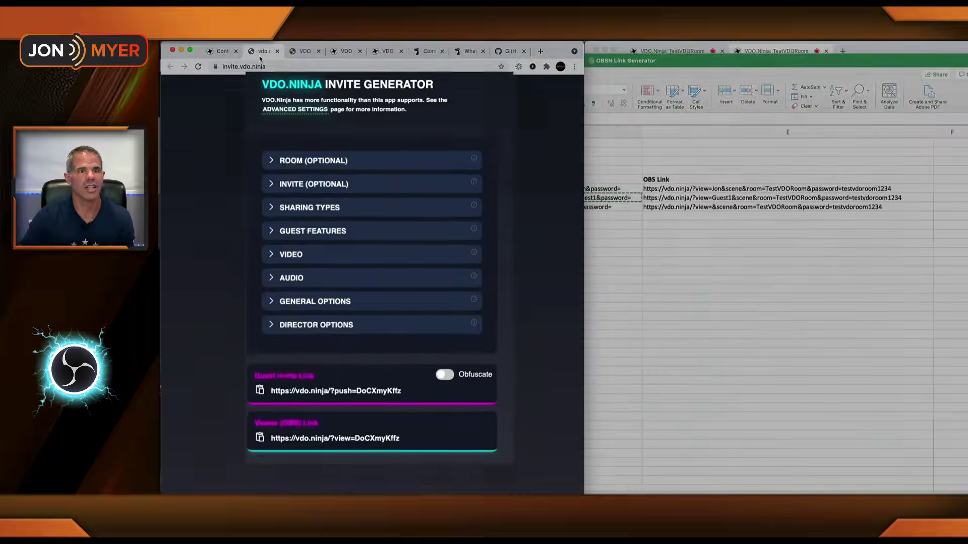
# Step: Enter room TestVDORoom, custom push ID Guest2 and the room password
pyautogui.click(261, 151)
pyautogui.click(414, 173)
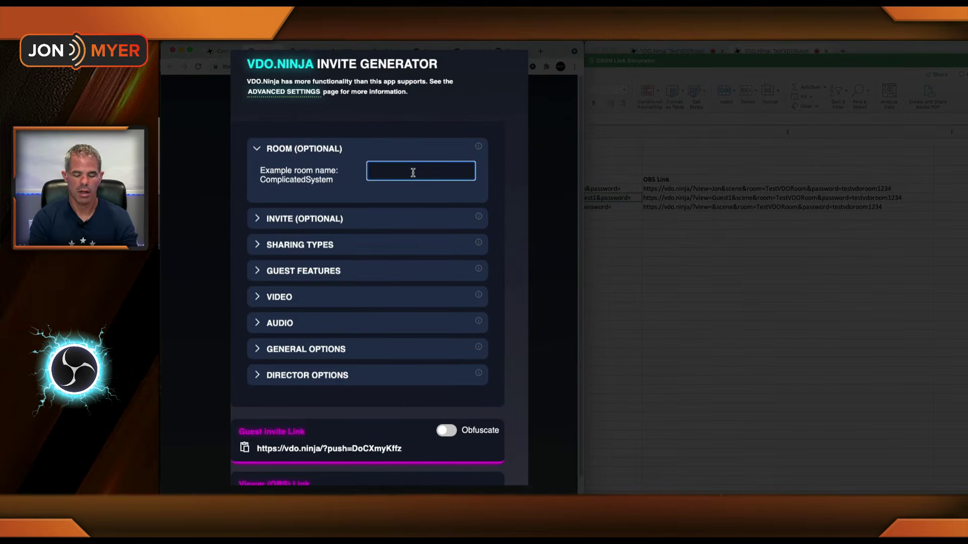
pyautogui.write('TestVDORoom')
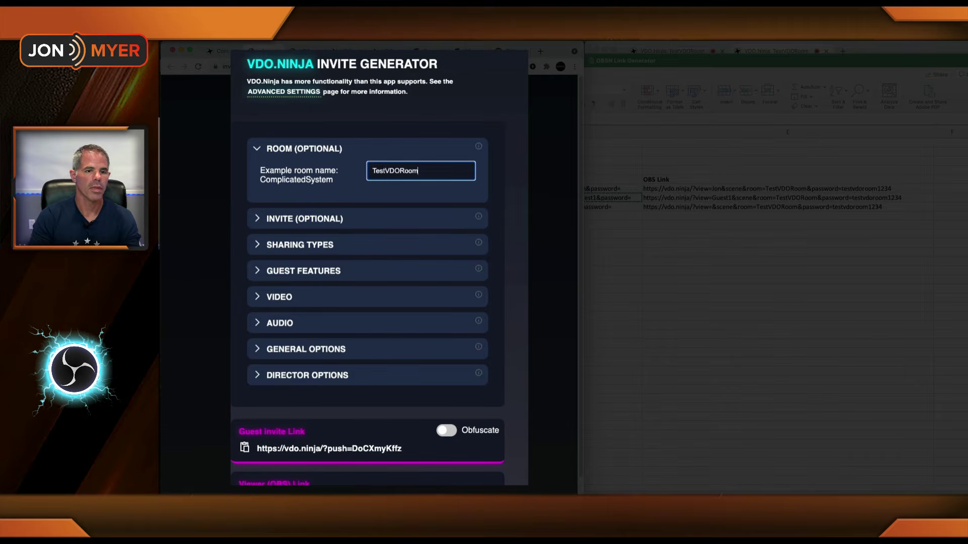
pyautogui.click(262, 219)
pyautogui.moveTo(424, 237); pyautogui.dragTo(355, 242)
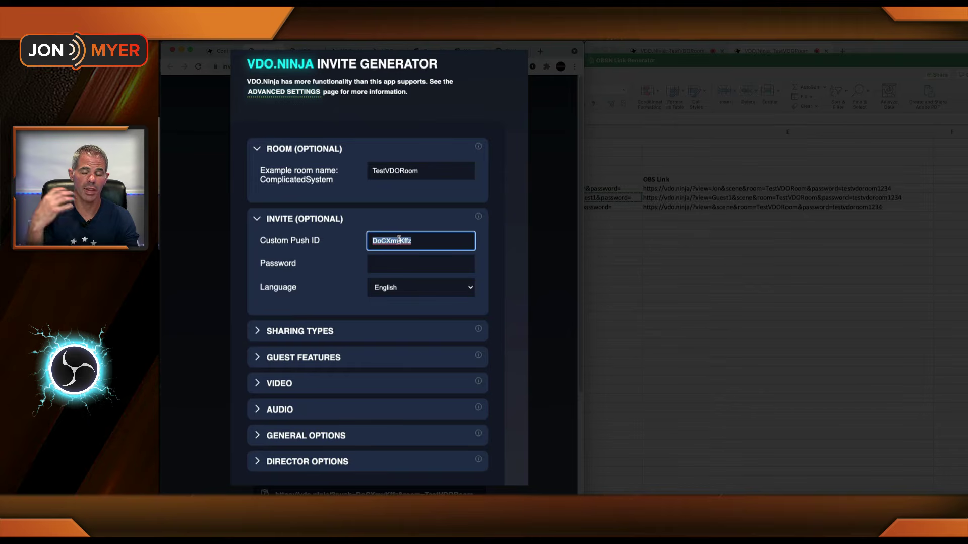
pyautogui.write('Guest2')
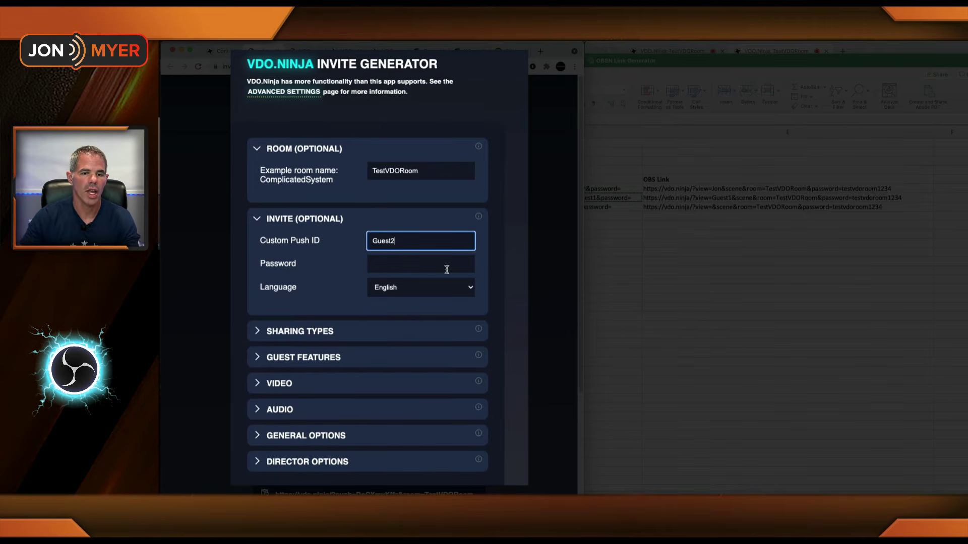
pyautogui.click(447, 270)
pyautogui.write('testvdoroom1234')
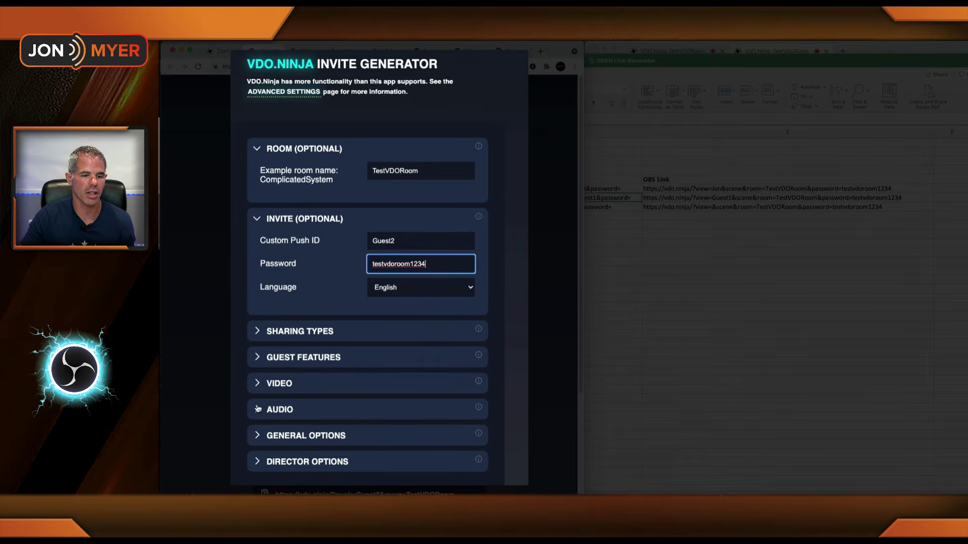
# Step: Scroll to the generated links and drag out the guest invite and OBS viewer links
pyautogui.scroll(-3, 368, 267)
pyautogui.scroll(-1, 379, 373)
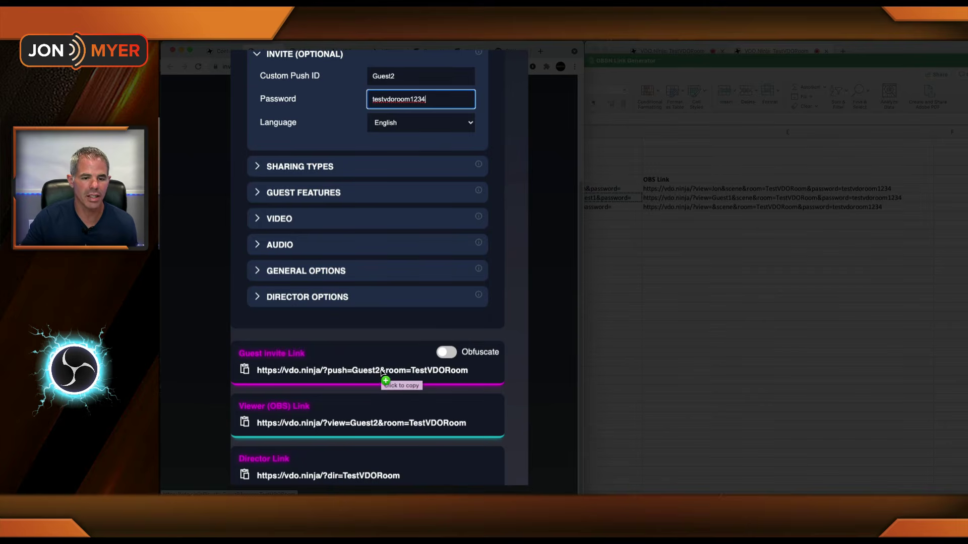
pyautogui.moveTo(332, 375); pyautogui.dragTo(616, 198)
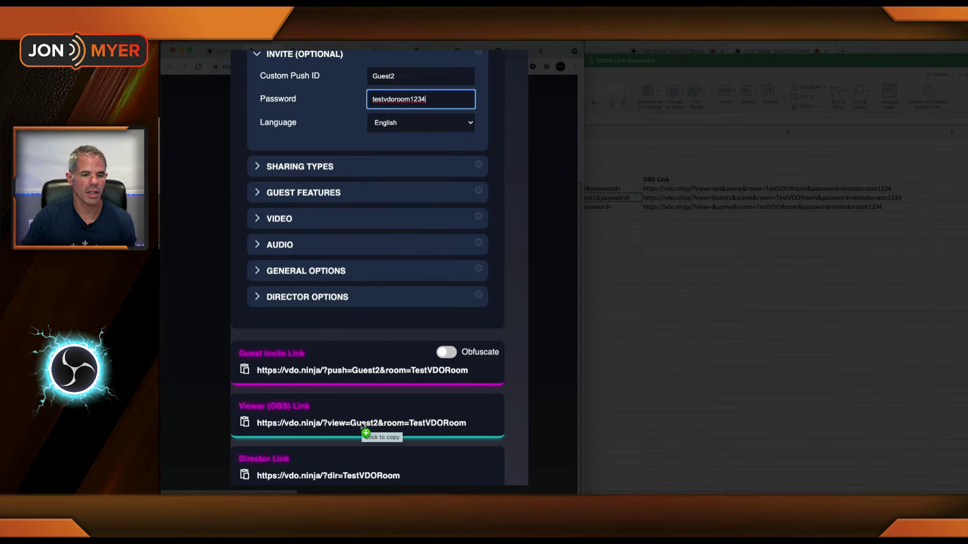
pyautogui.moveTo(362, 425); pyautogui.dragTo(321, 448)
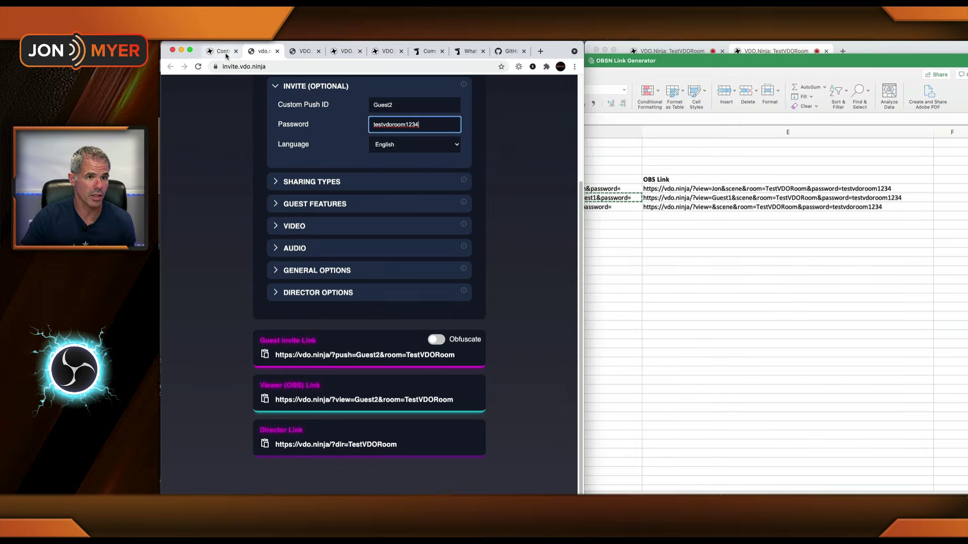
# Step: Grab the password-protected Guest2 invite link and move on to the Trampoline page
pyautogui.click(225, 52)
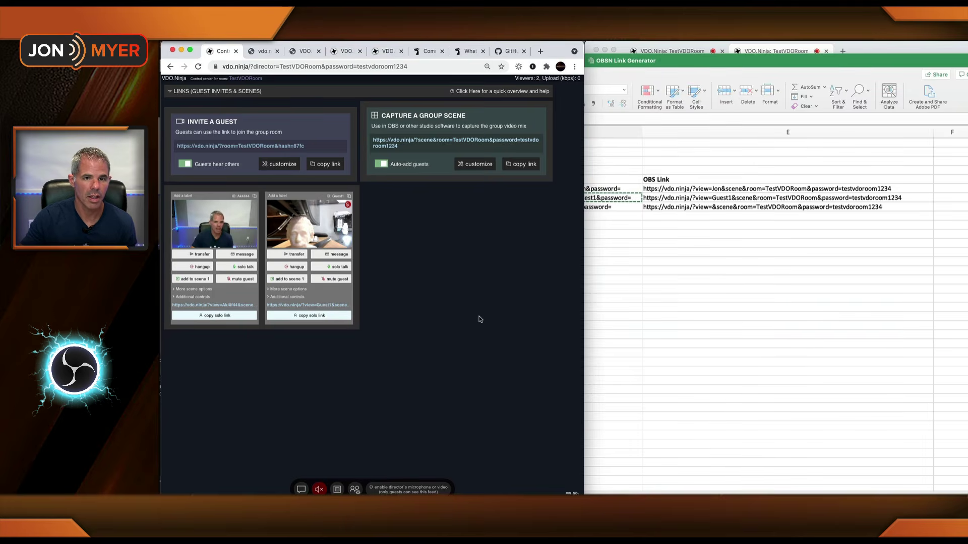
pyautogui.click(264, 51)
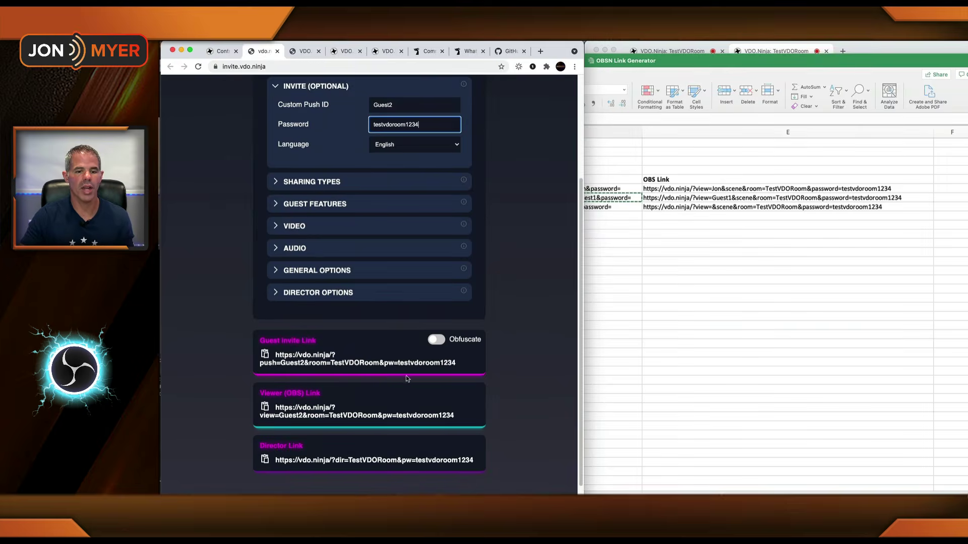
pyautogui.moveTo(411, 368); pyautogui.dragTo(392, 366)
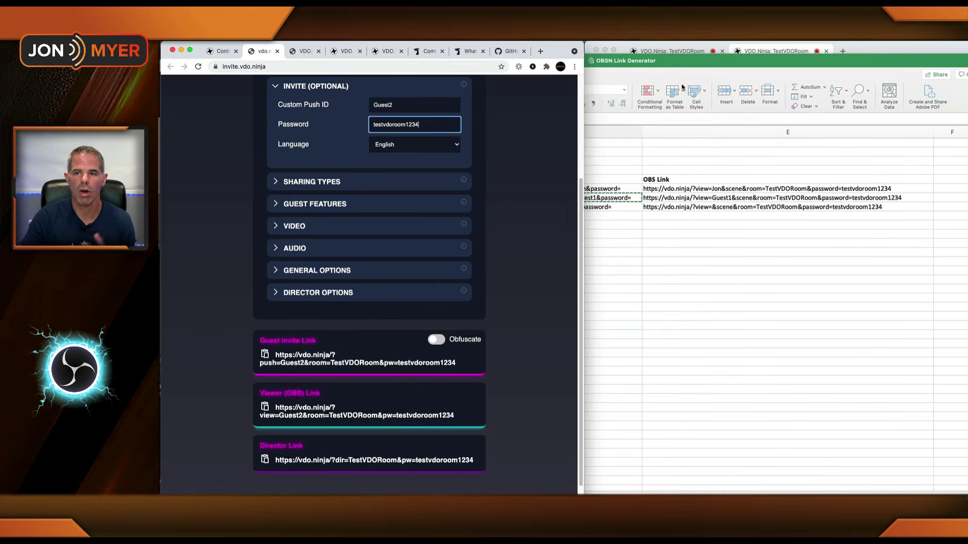
pyautogui.click(860, 48)
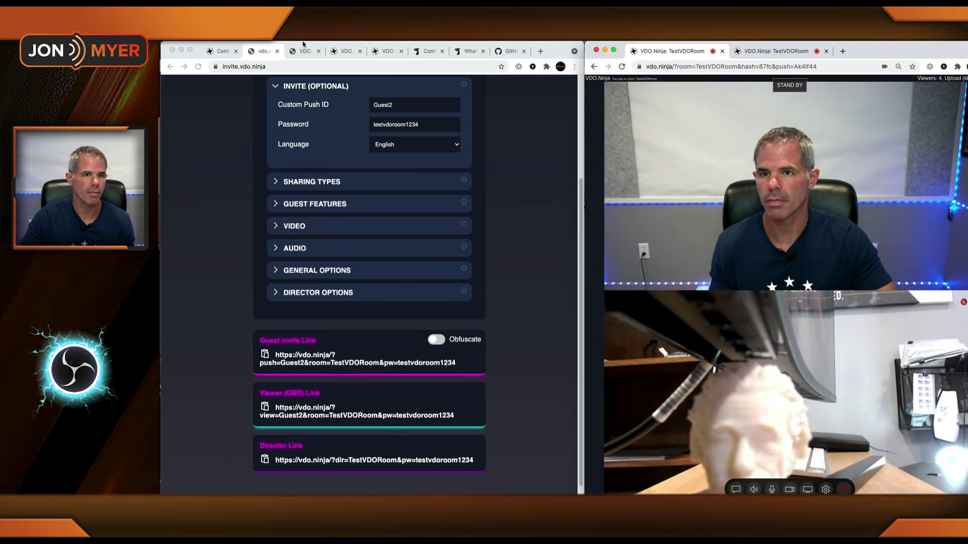
pyautogui.click(304, 51)
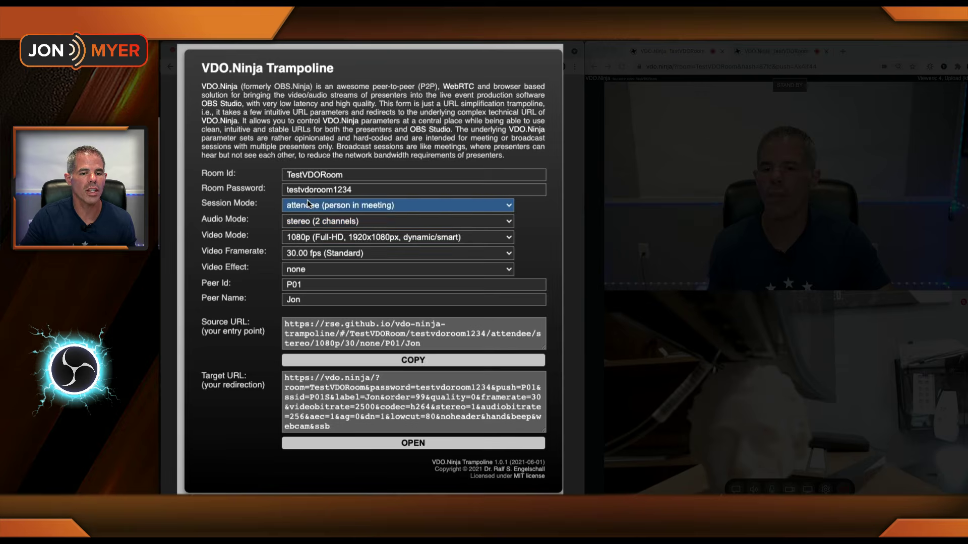
# Step: Keep 1080p as Trampoline's Video Mode, then return to the invite generator page
pyautogui.click(308, 241)
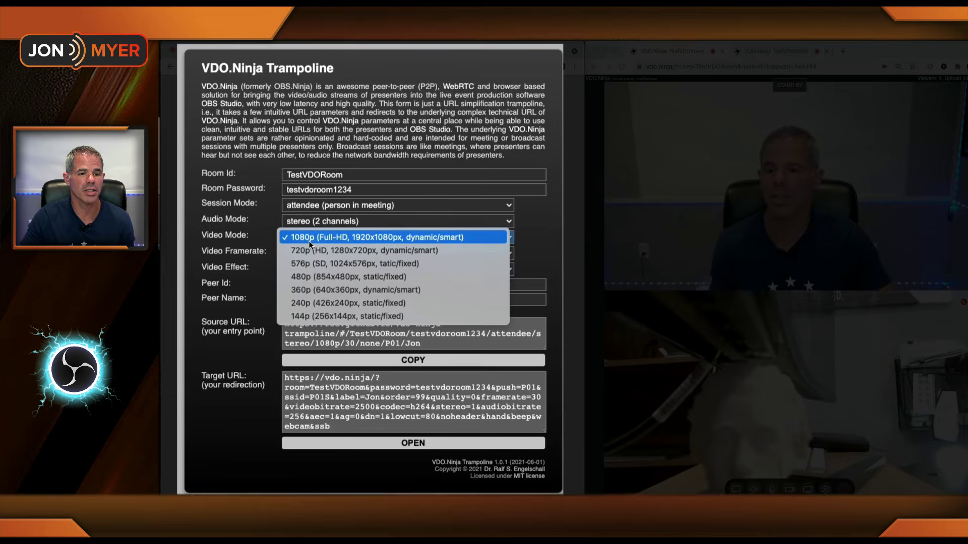
pyautogui.click(185, 236)
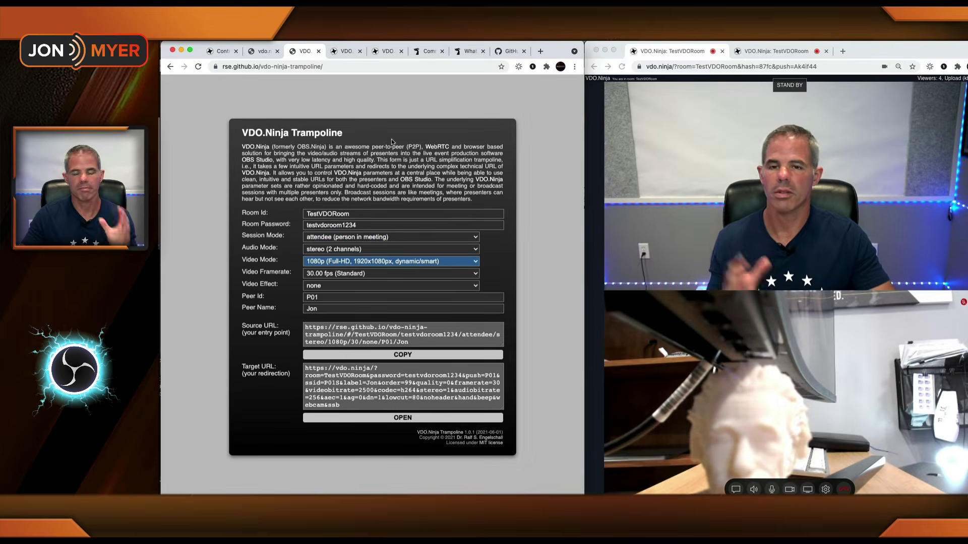
pyautogui.click(264, 51)
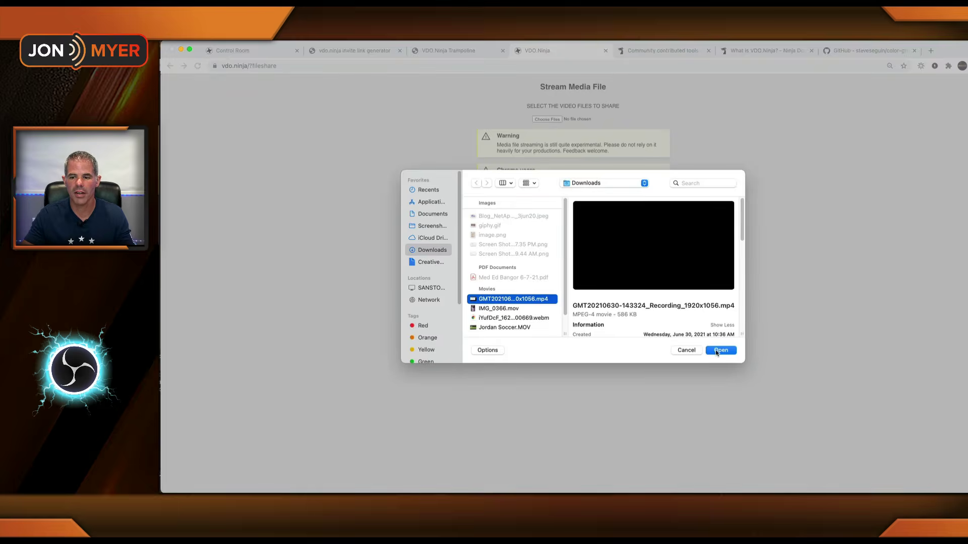
# Step: Stream the chosen MP4 recording, copy its view link, and toggle the player's mute
pyautogui.click(718, 351)
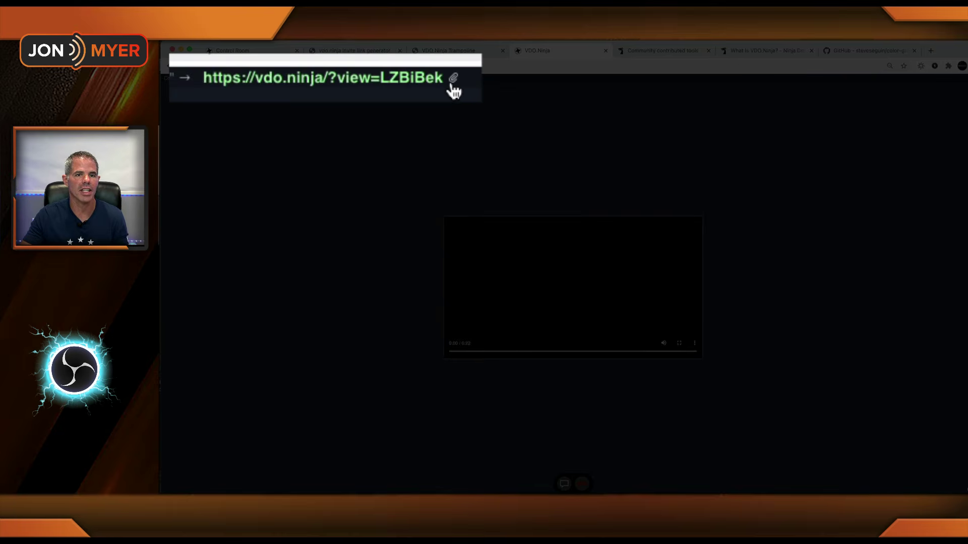
pyautogui.click(453, 80)
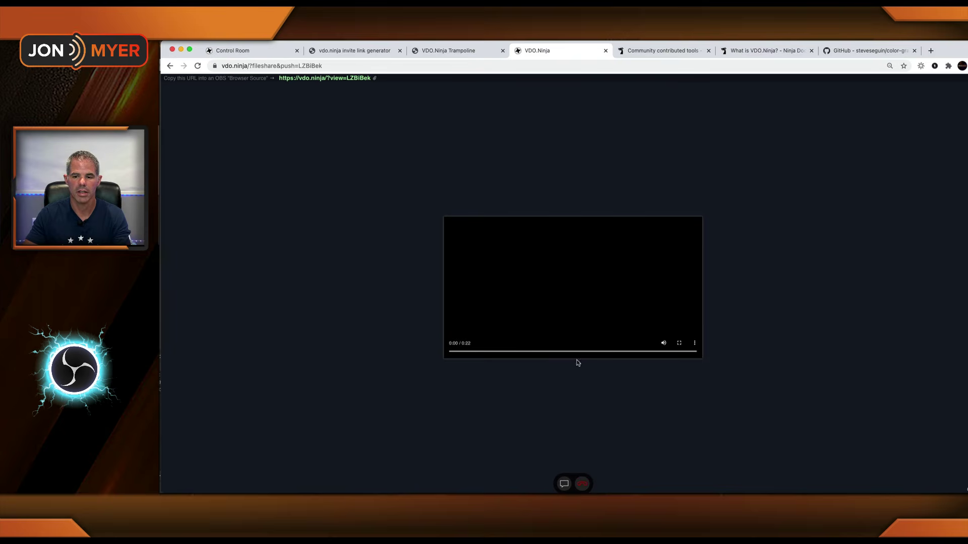
pyautogui.click(663, 345)
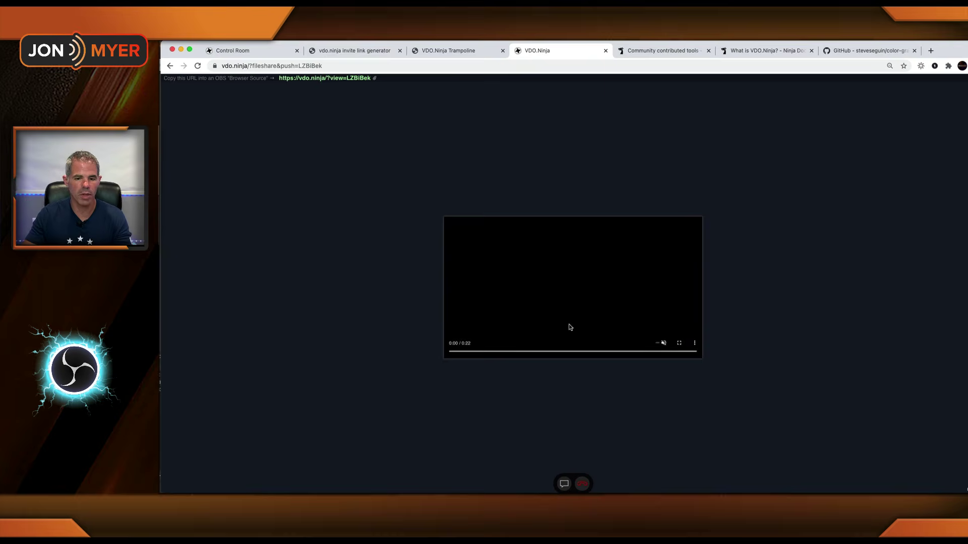
pyautogui.click(663, 345)
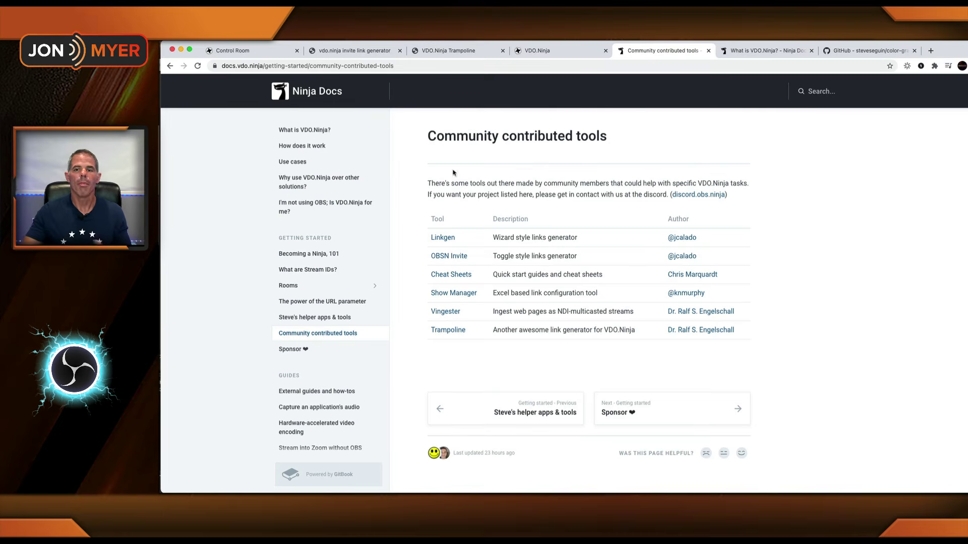
# Step: Visit the What is VDO.Ninja? docs page, then the steveseguin/color-grading GitHub repository
pyautogui.click(772, 53)
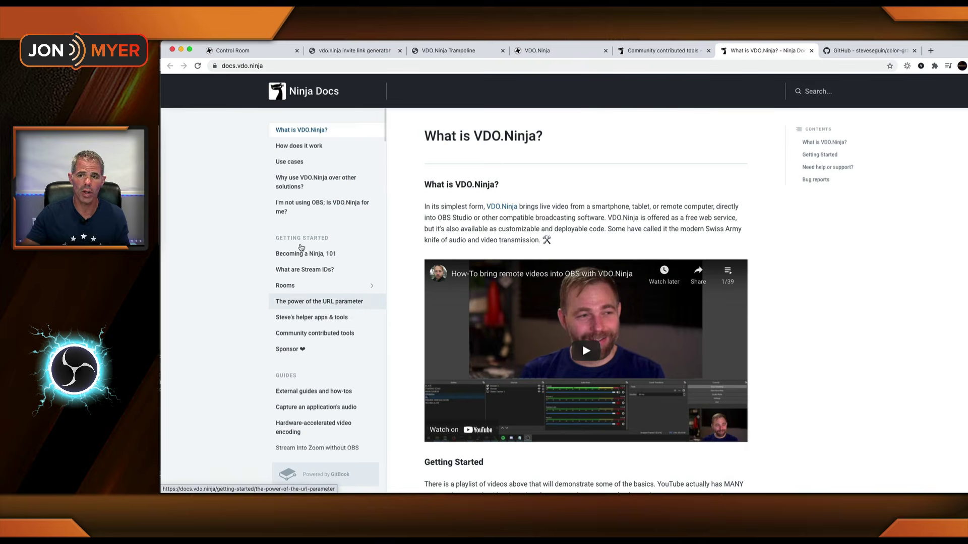
pyautogui.click(855, 54)
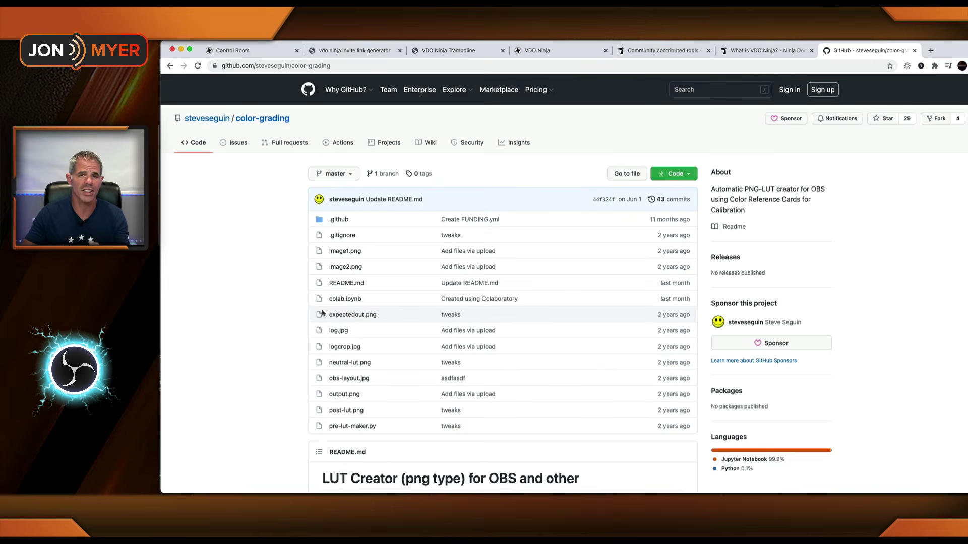
pyautogui.scroll(-1, 326, 312)
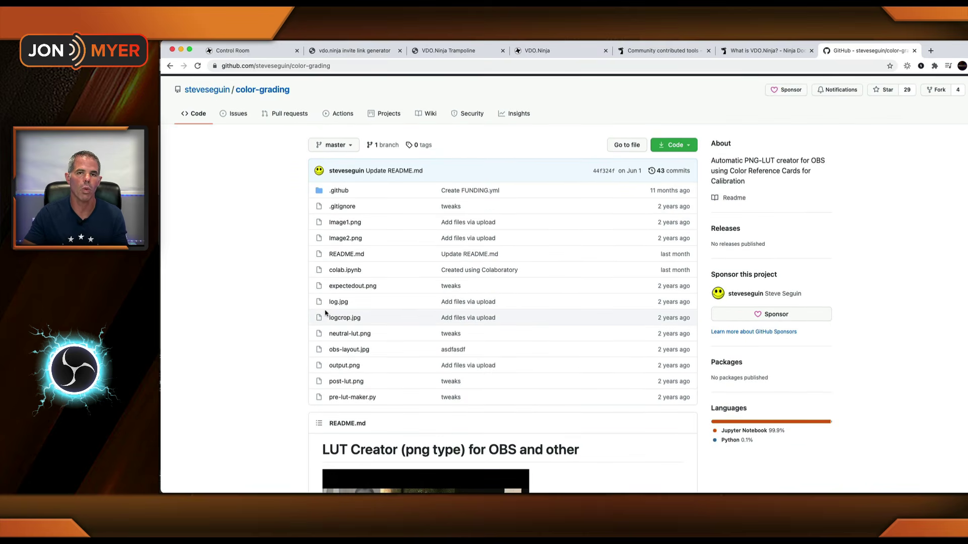
pyautogui.scroll(-9, 325, 312)
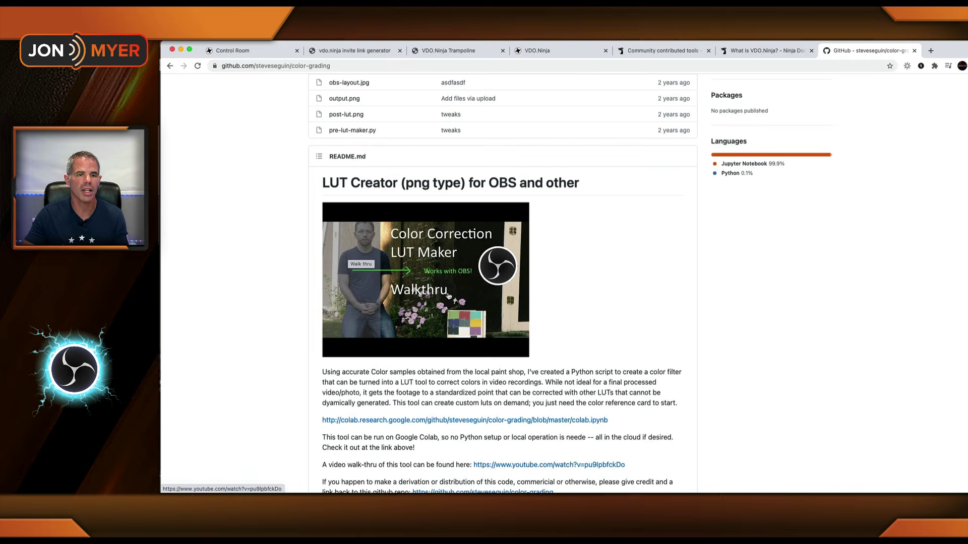
pyautogui.scroll(-5, 448, 296)
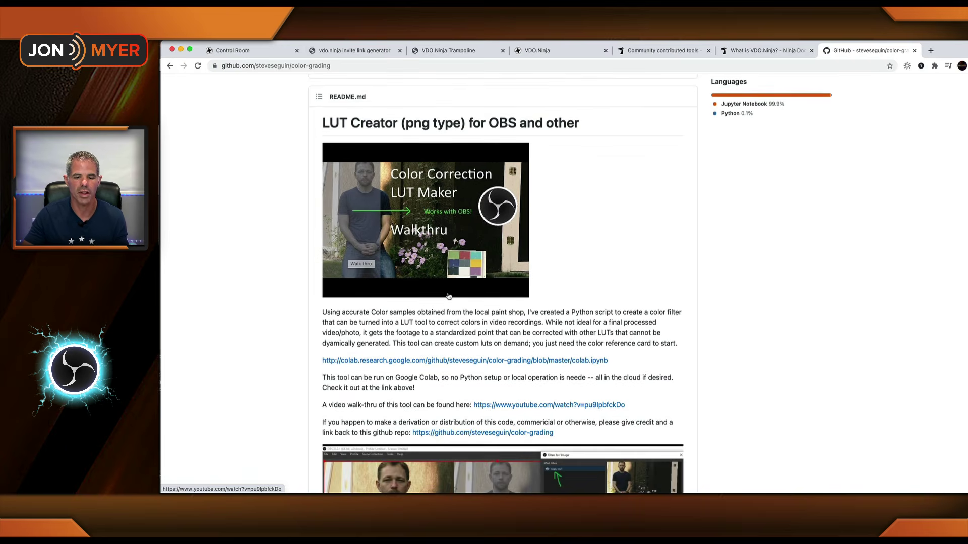
pyautogui.scroll(-4, 414, 284)
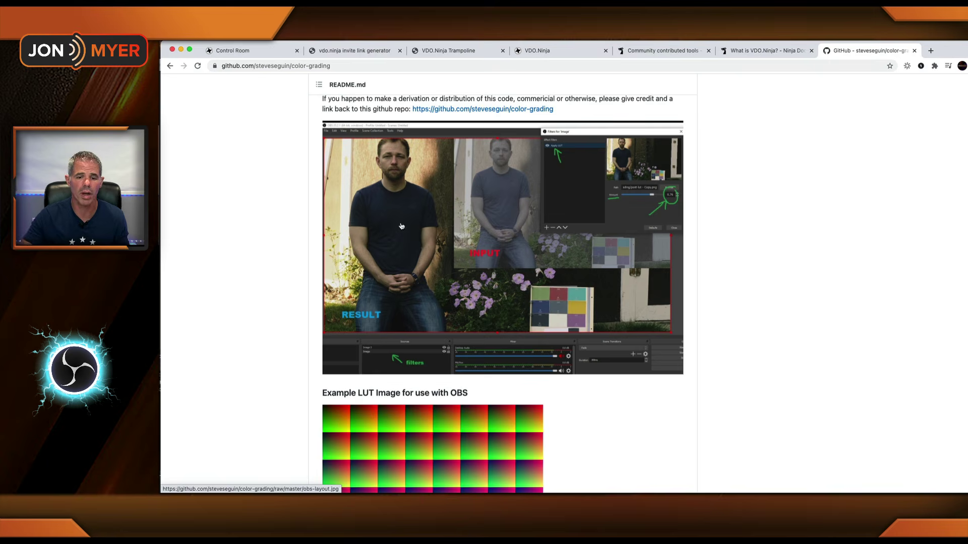
pyautogui.scroll(-3, 484, 202)
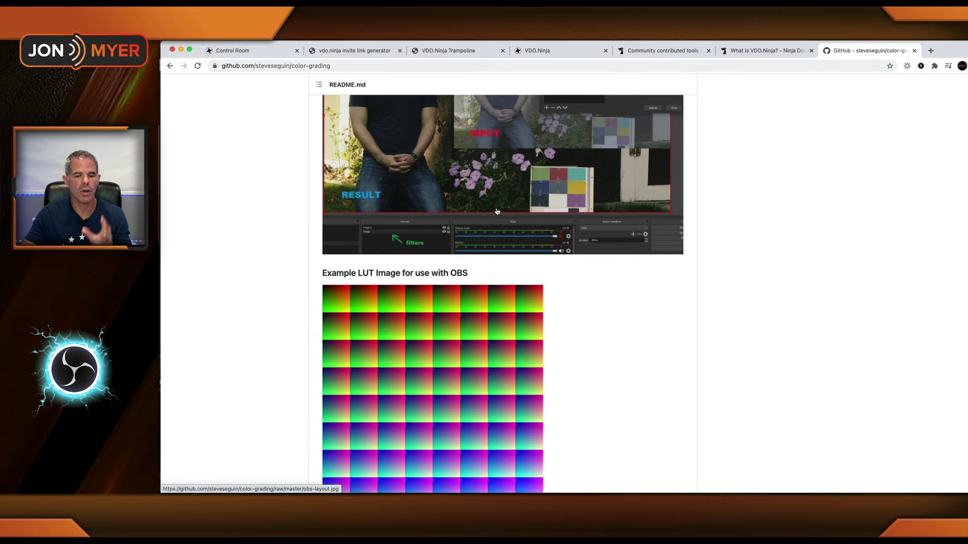
pyautogui.scroll(-3, 498, 212)
pyautogui.scroll(10, 498, 215)
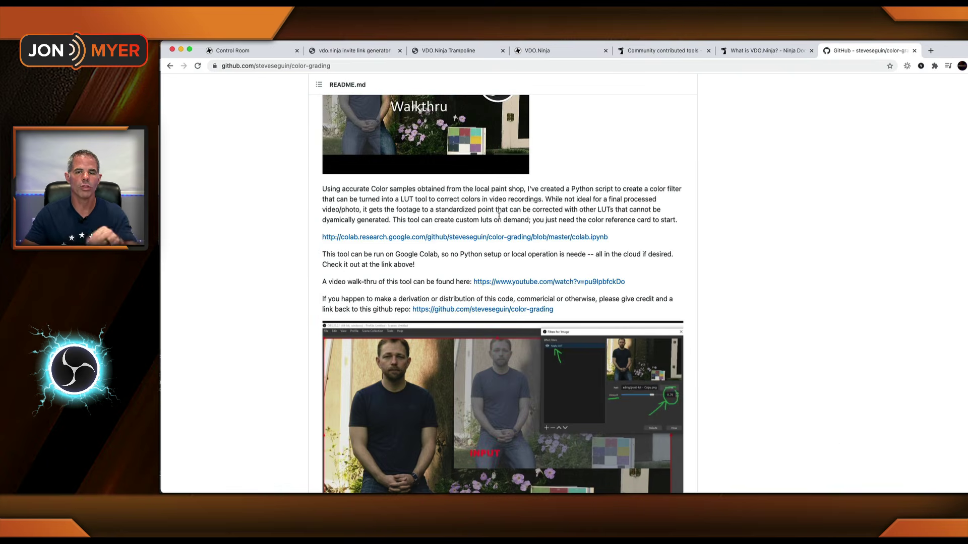
pyautogui.scroll(9, 564, 188)
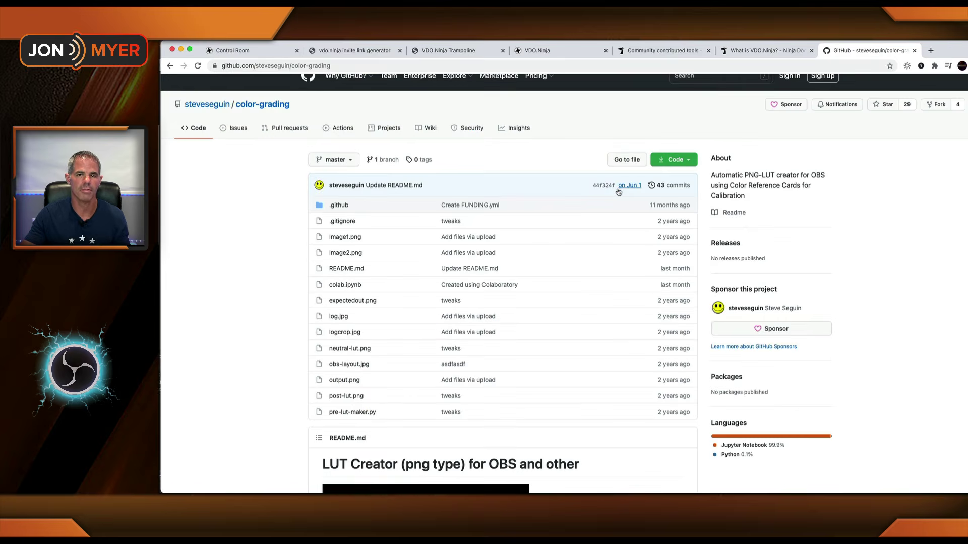